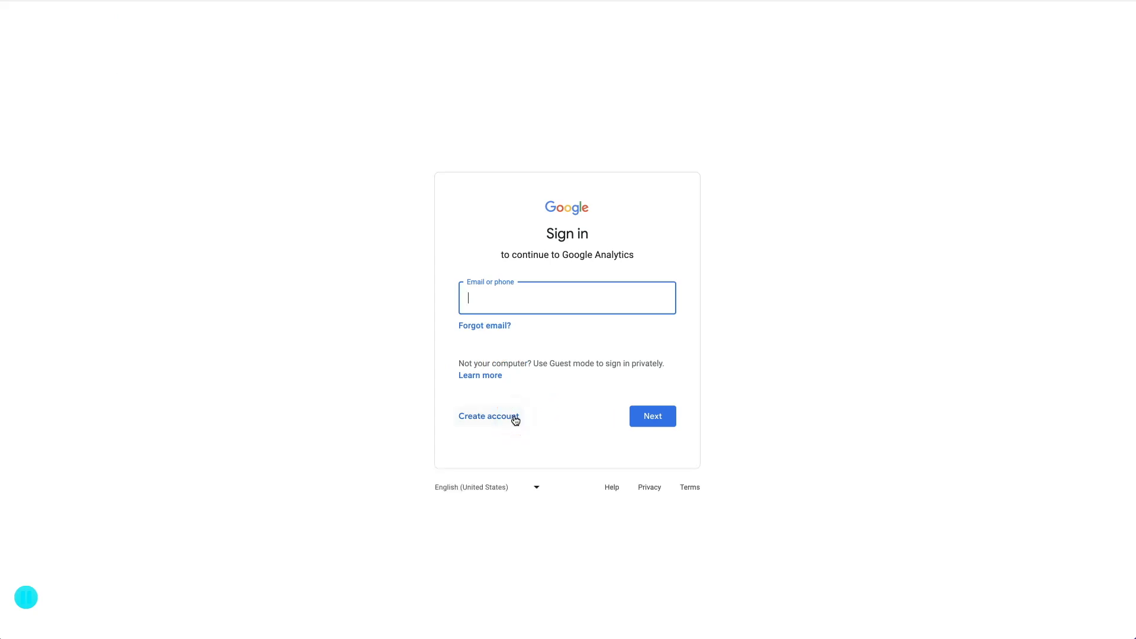
Start measuring and create an Analytics account named with the owner's full name plus "Test GA4", keeping the default data sharing settings
{"action": "left_click", "coordinate": [513, 417]}
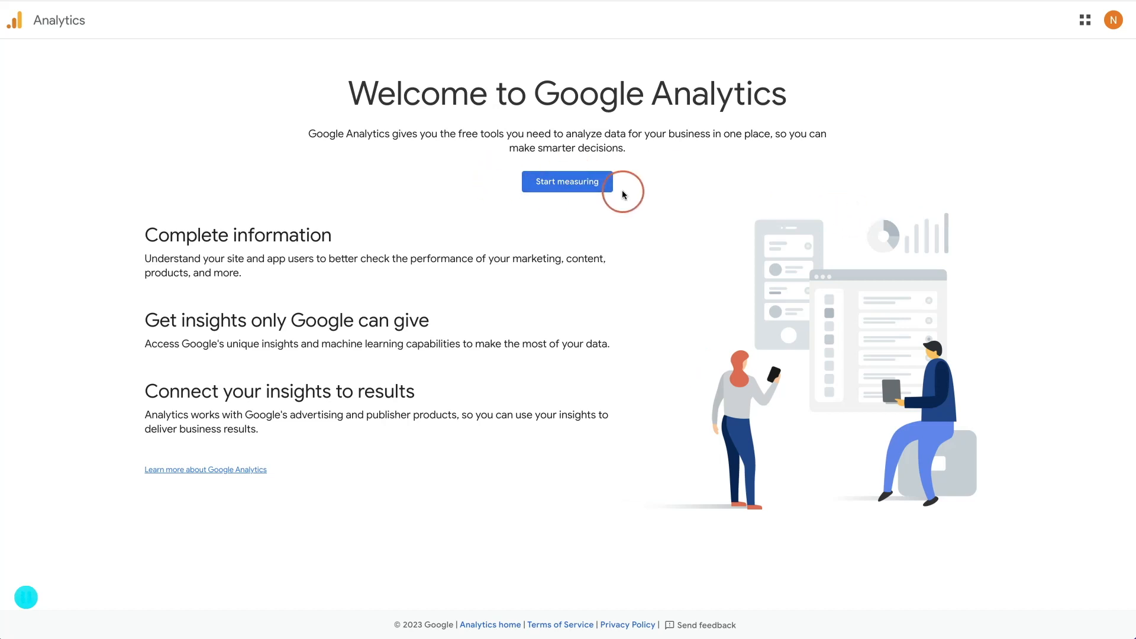
{"action": "left_click", "coordinate": [574, 185]}
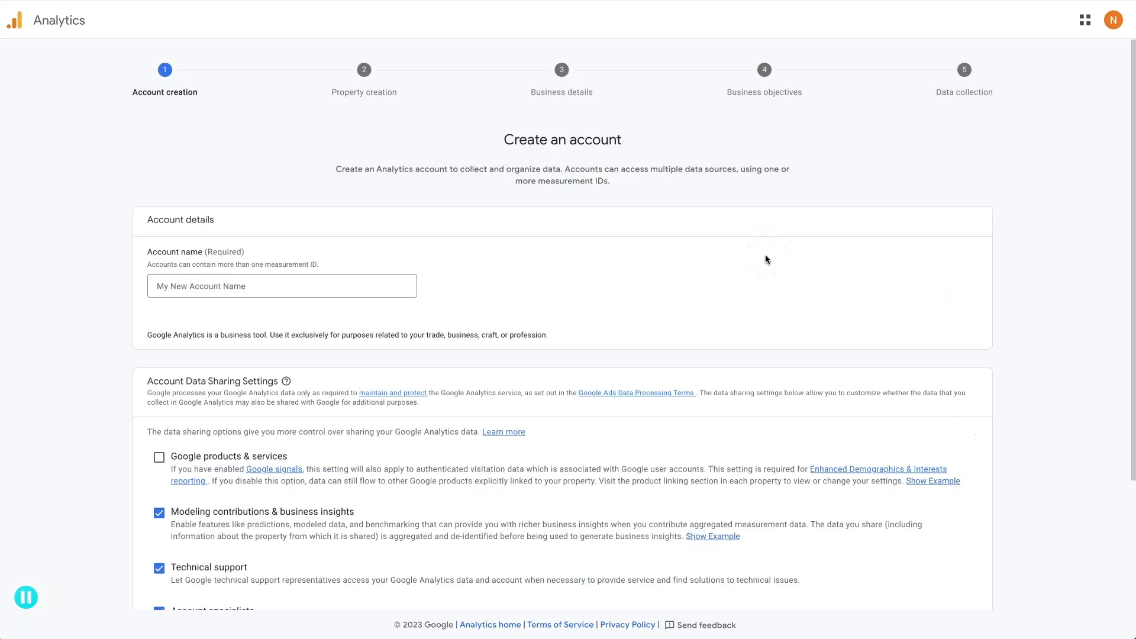
{"action": "left_click", "coordinate": [317, 287]}
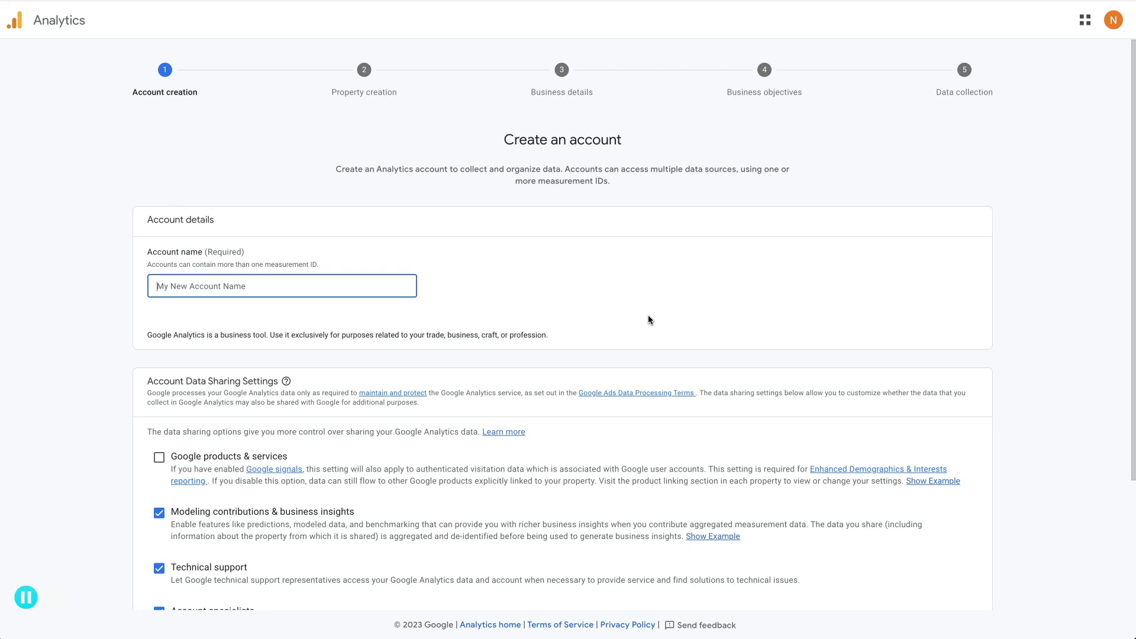
{"action": "type", "text": "Nicola Tweed Test GA4"}
{"action": "scroll", "coordinate": [554, 314], "scroll_direction": "down", "scroll_amount": 2}
{"action": "scroll", "coordinate": [554, 316], "scroll_direction": "down", "scroll_amount": 1}
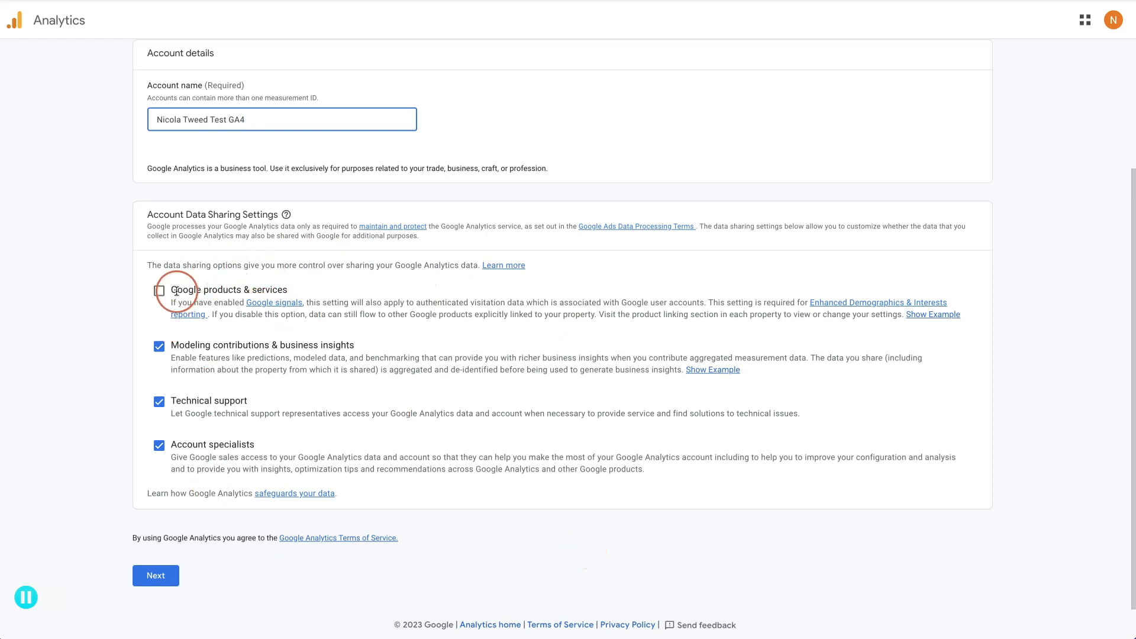
{"action": "left_click", "coordinate": [169, 577]}
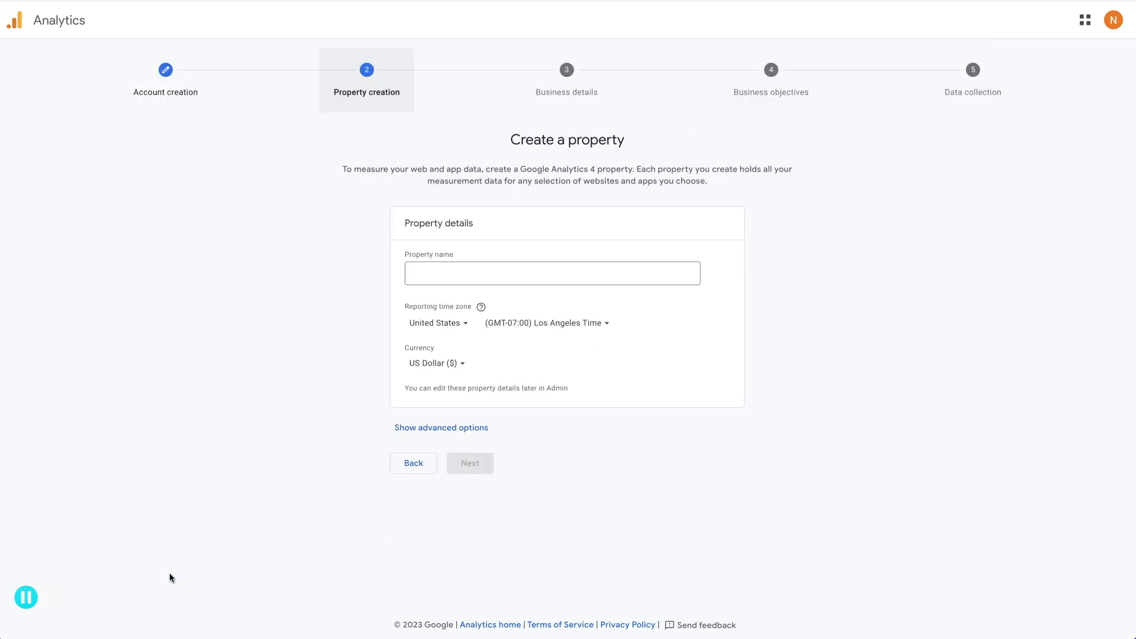
Name the new property "NT Test Website GA4"
{"action": "left_click", "coordinate": [420, 277]}
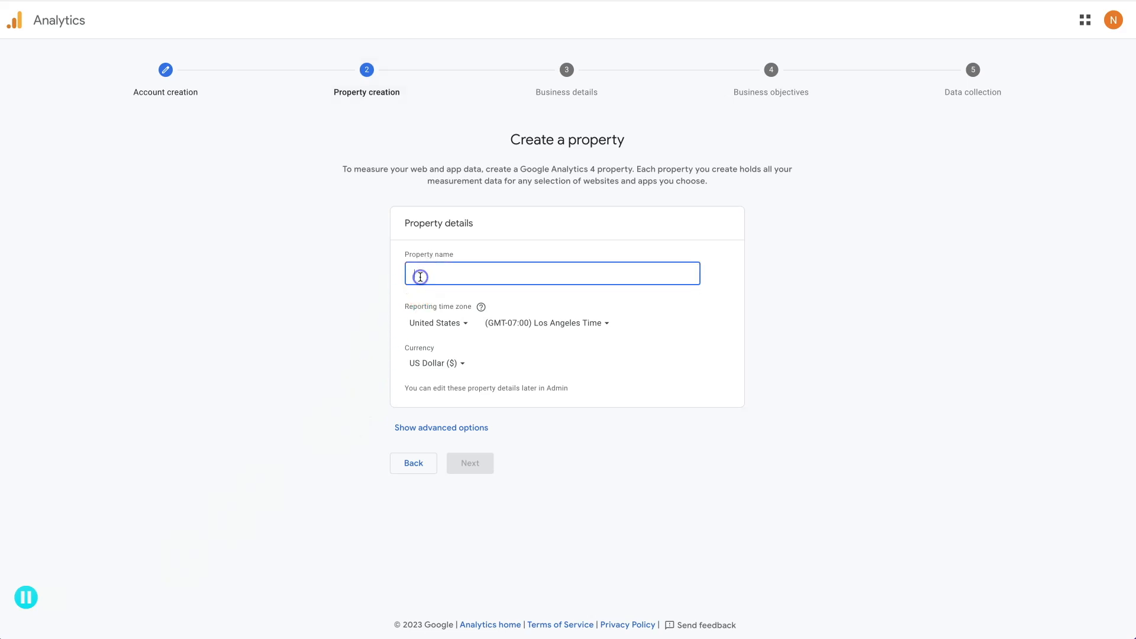
{"action": "type", "text": "My WEb"}
{"action": "key", "text": "BackSpace"}
{"action": "key", "text": "BackSpace"}
{"action": "key", "text": "BackSpace"}
{"action": "type", "text": "Test Website GA"}
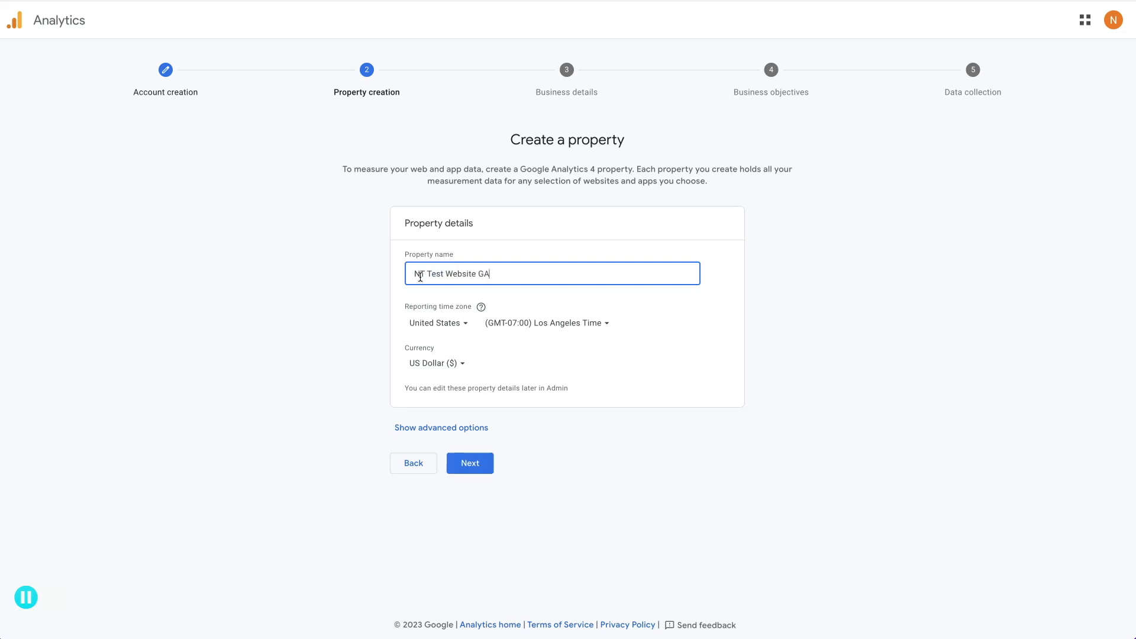
{"action": "type", "text": "4"}
Set the property's reporting time zone to South Africa and its currency to South African Rand (R), and continue to the business details
{"action": "left_click", "coordinate": [460, 324]}
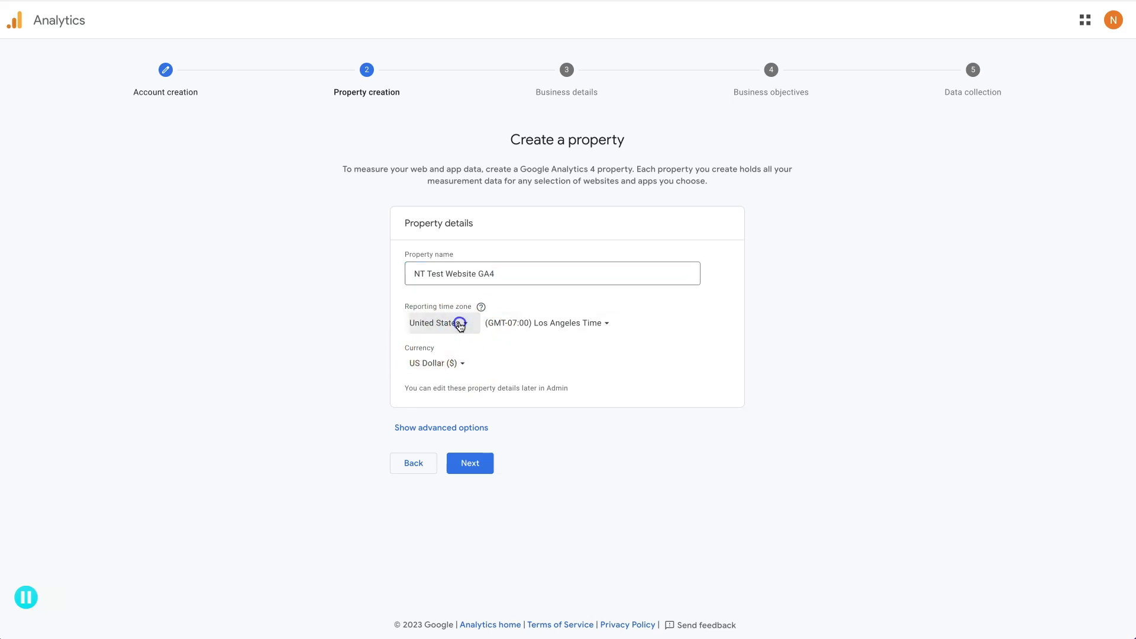
{"action": "type", "text": "south"}
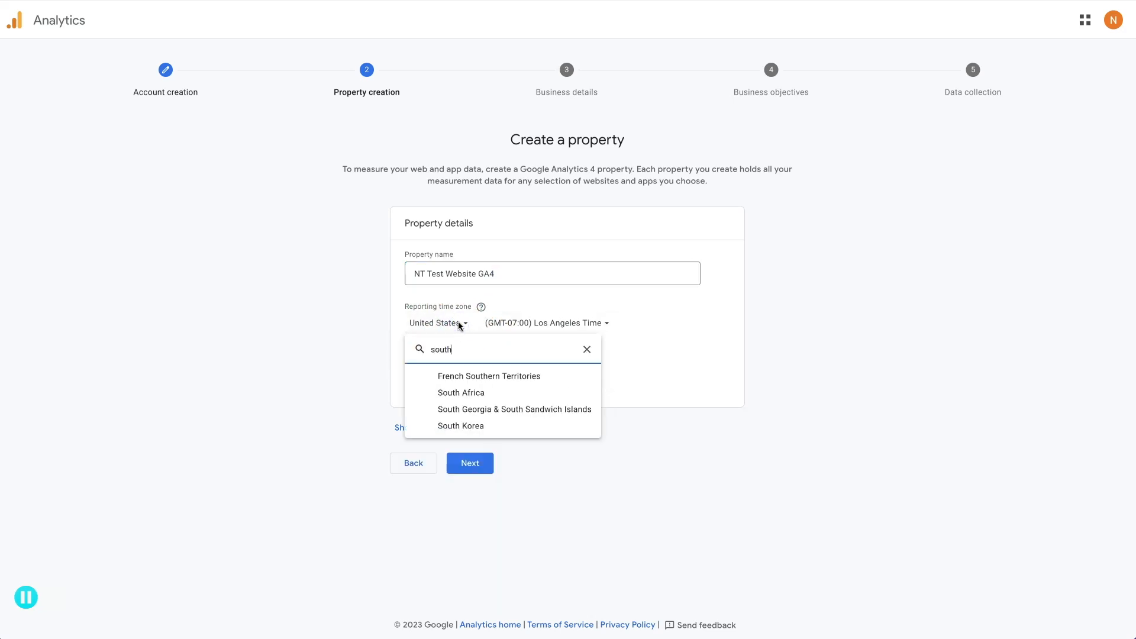
{"action": "left_click", "coordinate": [454, 390]}
{"action": "left_click", "coordinate": [450, 363]}
{"action": "type", "text": "south afri"}
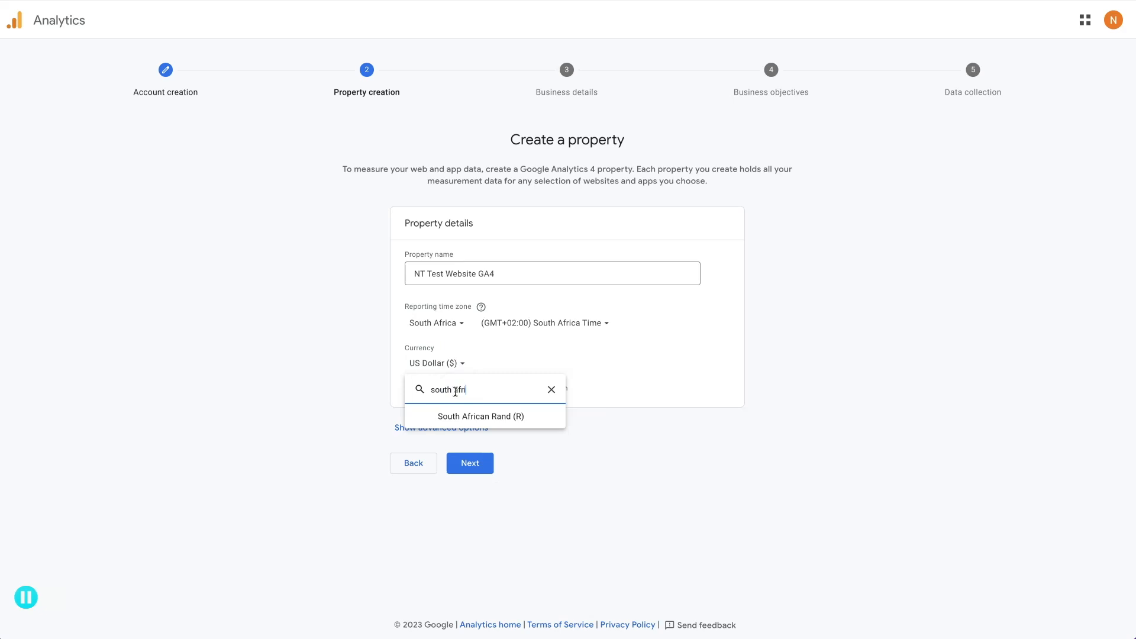
{"action": "left_click", "coordinate": [471, 416]}
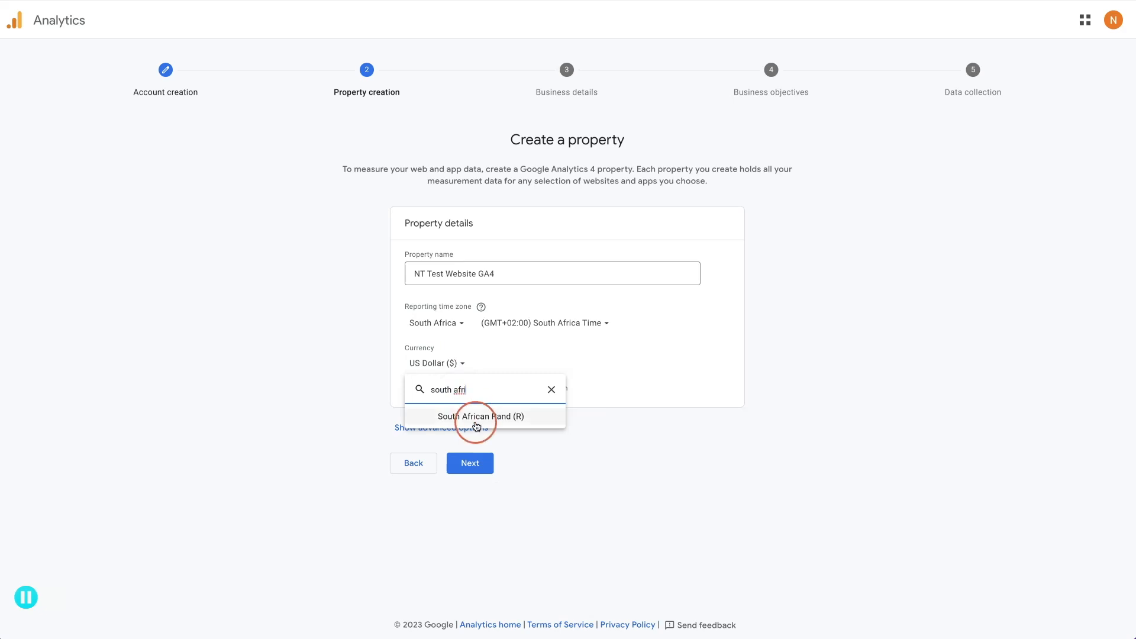
{"action": "left_click", "coordinate": [469, 463]}
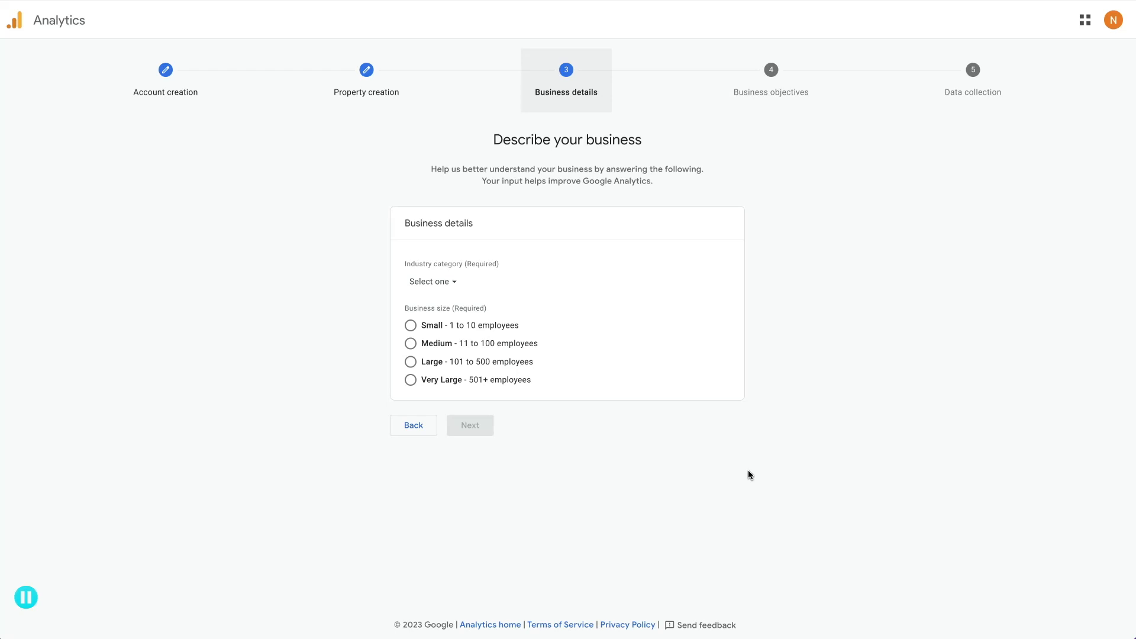
Describe the business as Business & Industrial with size Small - 1 to 10 employees, and continue to the business objectives
{"action": "left_click", "coordinate": [442, 283]}
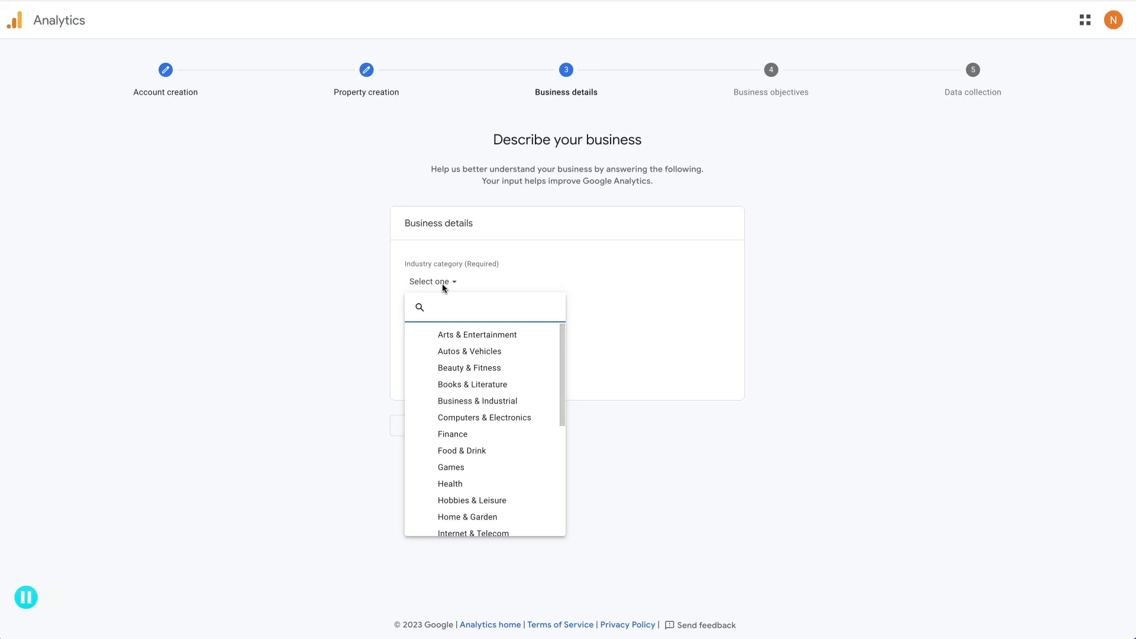
{"action": "scroll", "coordinate": [515, 355], "scroll_direction": "down", "scroll_amount": 2}
{"action": "scroll", "coordinate": [516, 356], "scroll_direction": "down", "scroll_amount": 4}
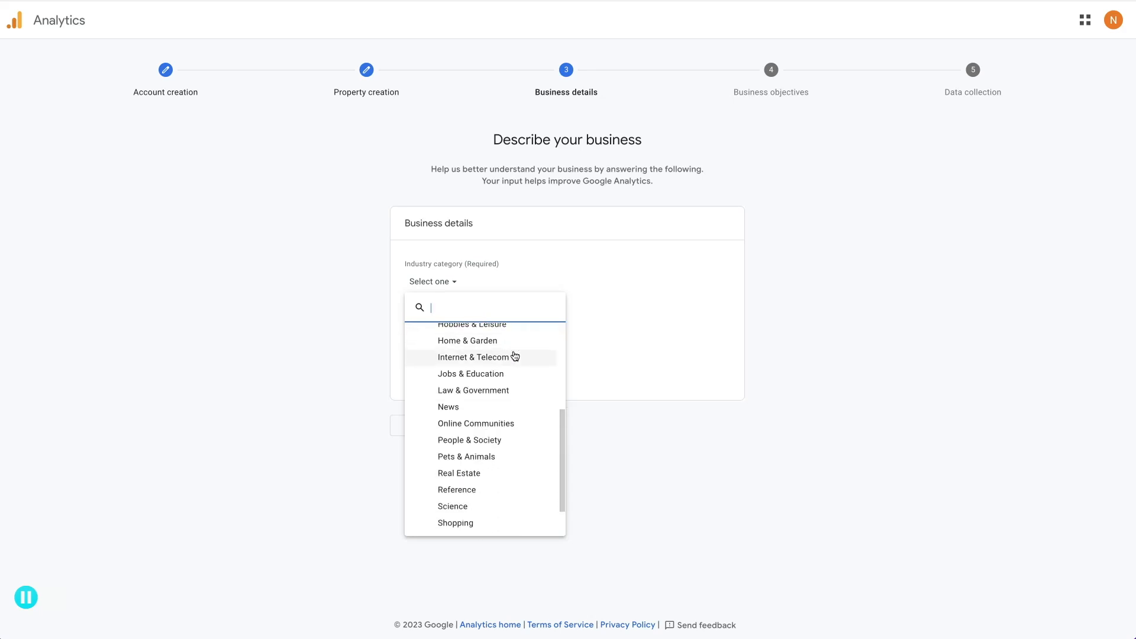
{"action": "scroll", "coordinate": [515, 355], "scroll_direction": "up", "scroll_amount": 1}
{"action": "scroll", "coordinate": [515, 355], "scroll_direction": "up", "scroll_amount": 4}
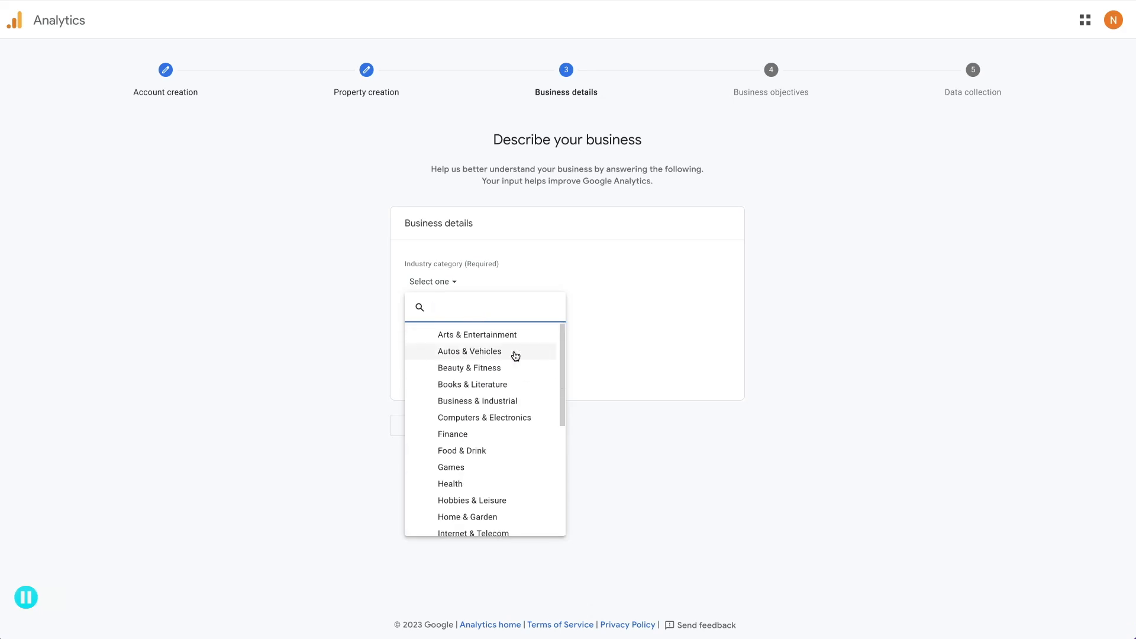
{"action": "left_click", "coordinate": [461, 406]}
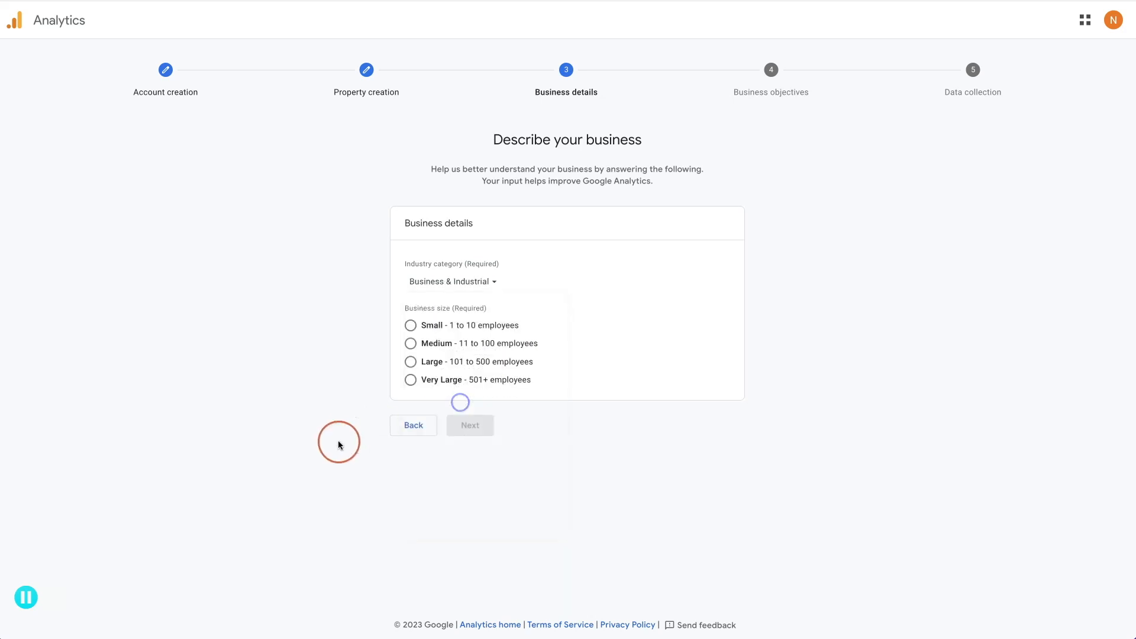
{"action": "left_click", "coordinate": [408, 326]}
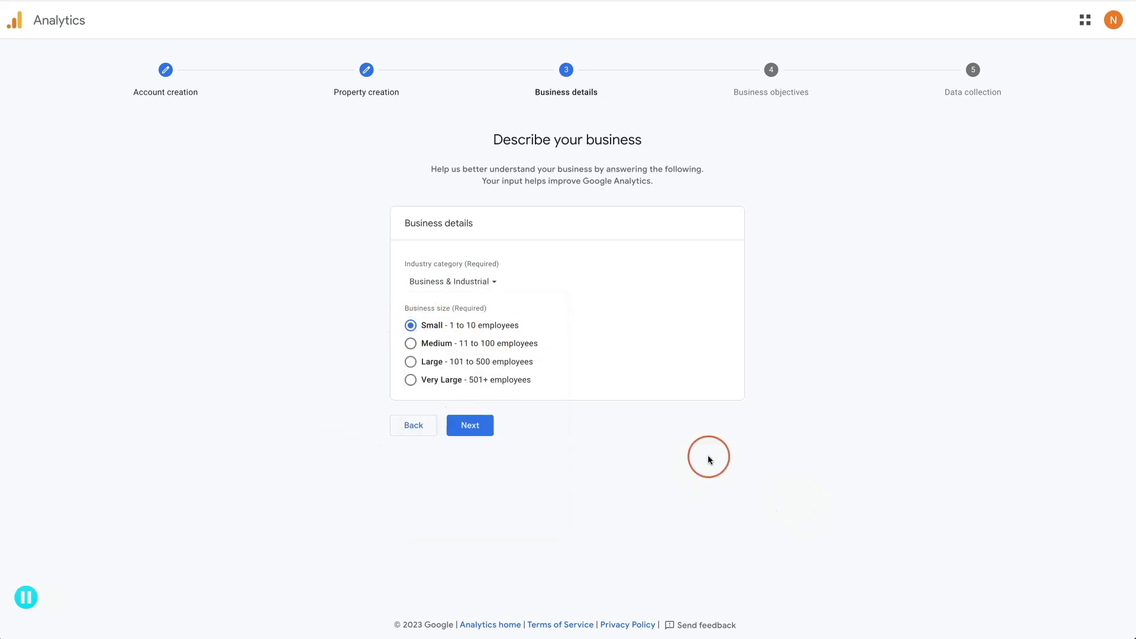
{"action": "left_click", "coordinate": [487, 431]}
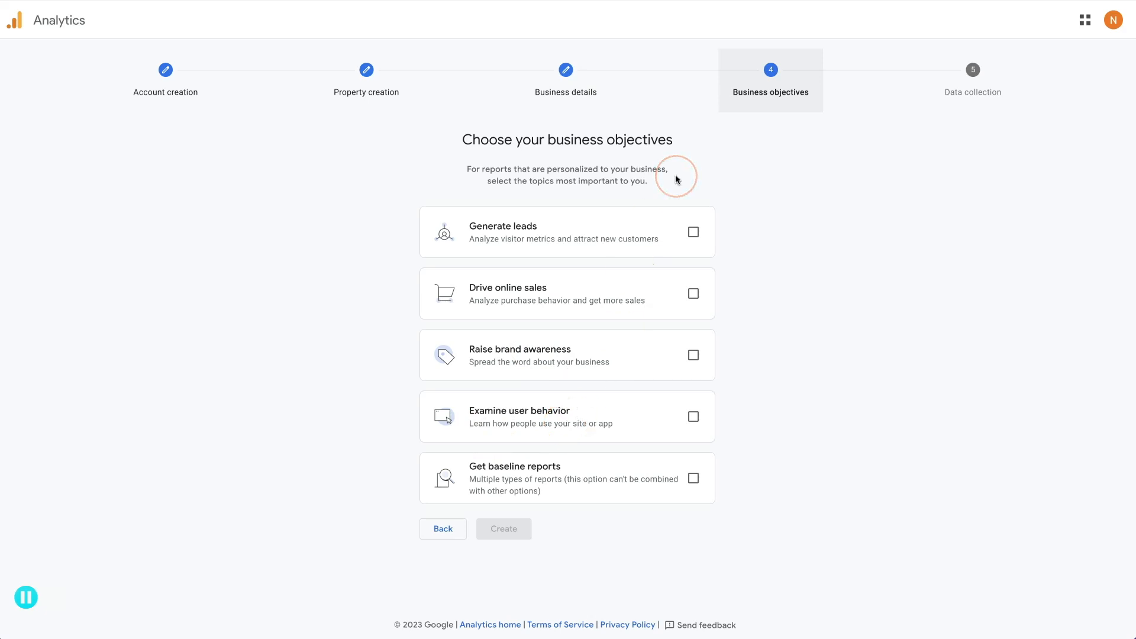
Choose the objectives Generate leads, Drive online sales, Raise brand awareness and Examine user behavior, and create the property
{"action": "left_click", "coordinate": [697, 235]}
{"action": "left_click", "coordinate": [698, 297]}
{"action": "left_click", "coordinate": [693, 355]}
{"action": "left_click", "coordinate": [693, 417]}
{"action": "left_click", "coordinate": [518, 531]}
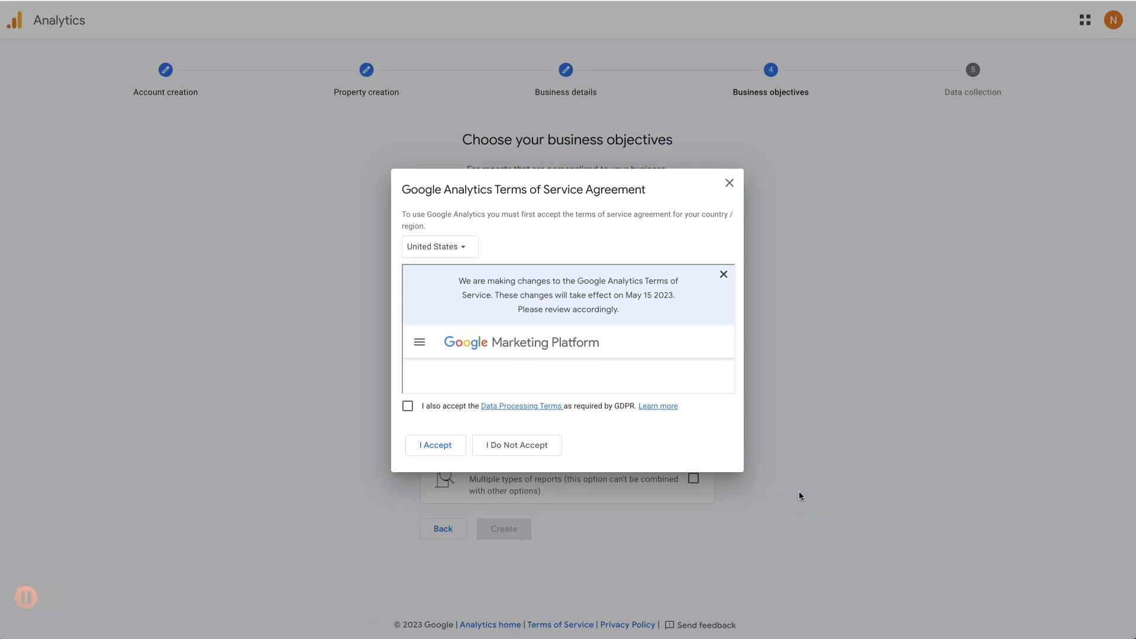
Accept the Google Analytics Terms of Service Agreement for South Africa
{"action": "left_click", "coordinate": [456, 248]}
{"action": "type", "text": "south africa"}
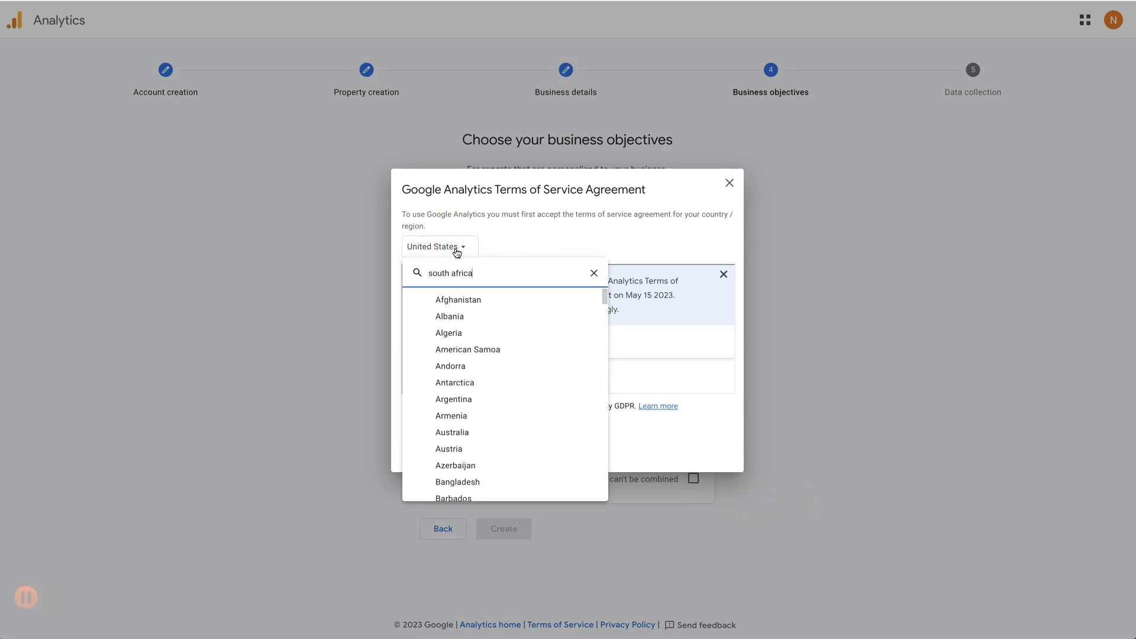
{"action": "left_click", "coordinate": [461, 301]}
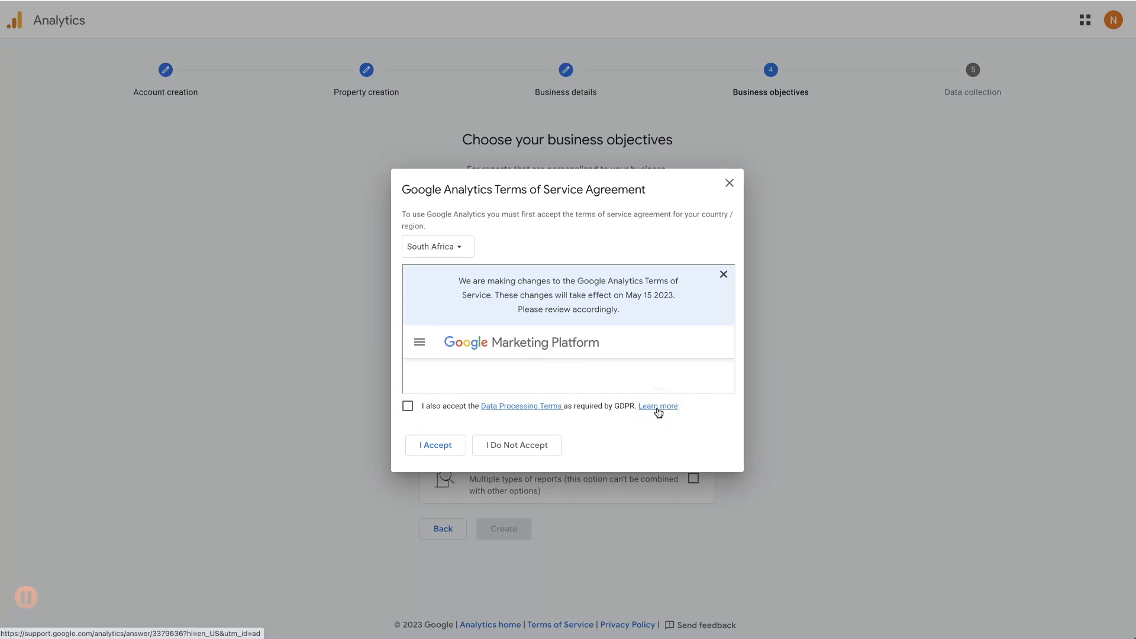
{"action": "left_click", "coordinate": [436, 445]}
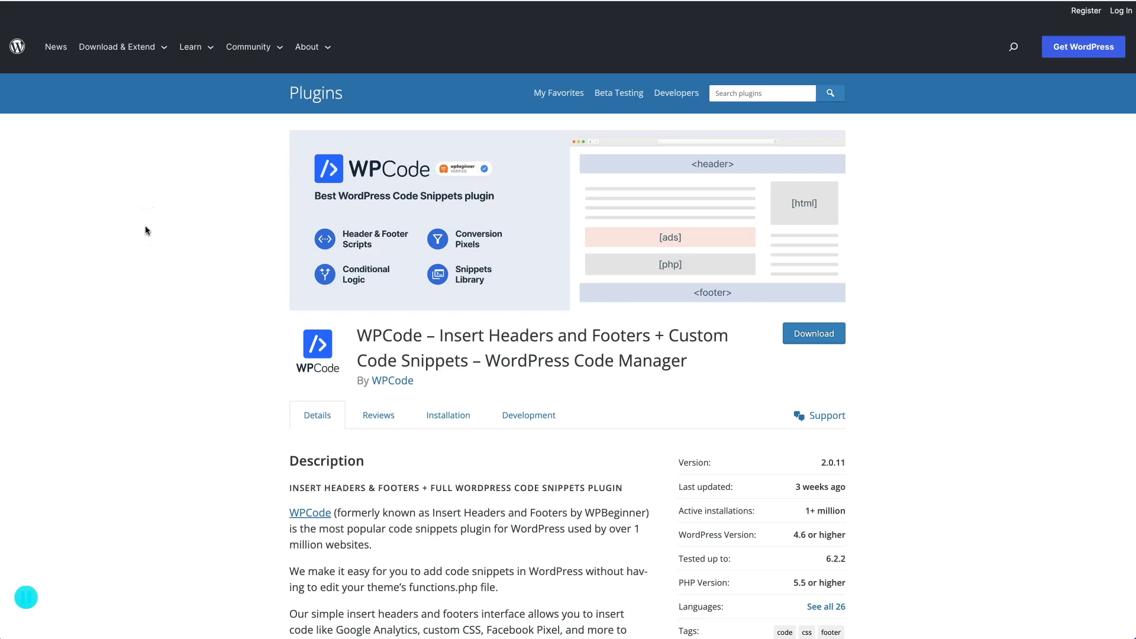
Switch to the WordPress dashboard and search for the plugin "WPcode" among the plugins available to add
{"action": "left_click", "coordinate": [162, 230]}
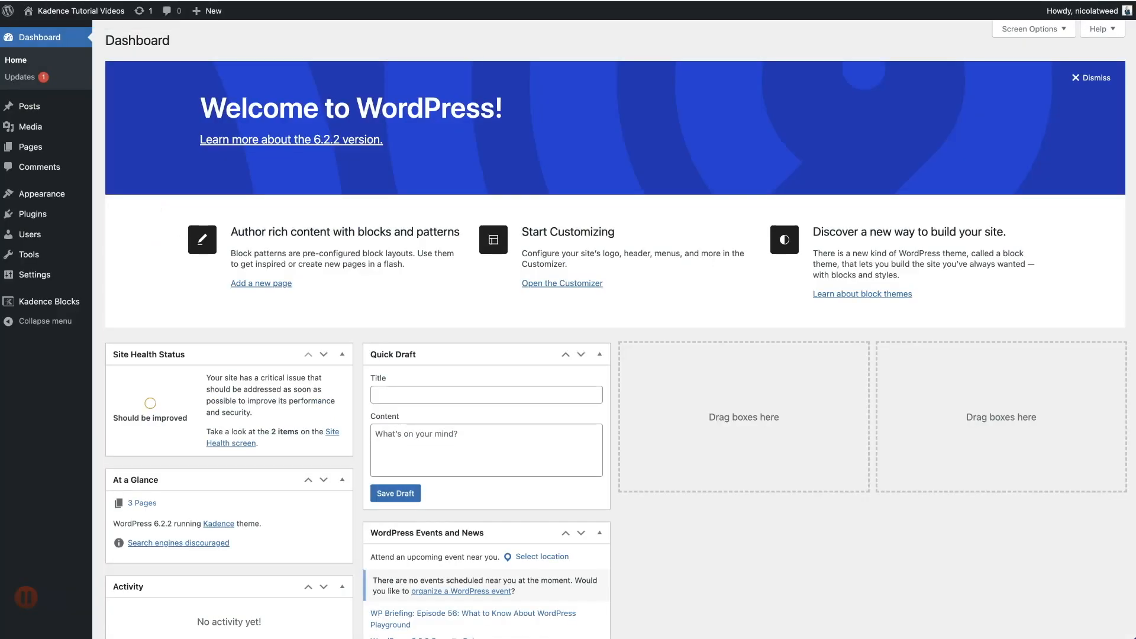
{"action": "mouse_move", "coordinate": [33, 213]}
{"action": "left_click", "coordinate": [145, 235]}
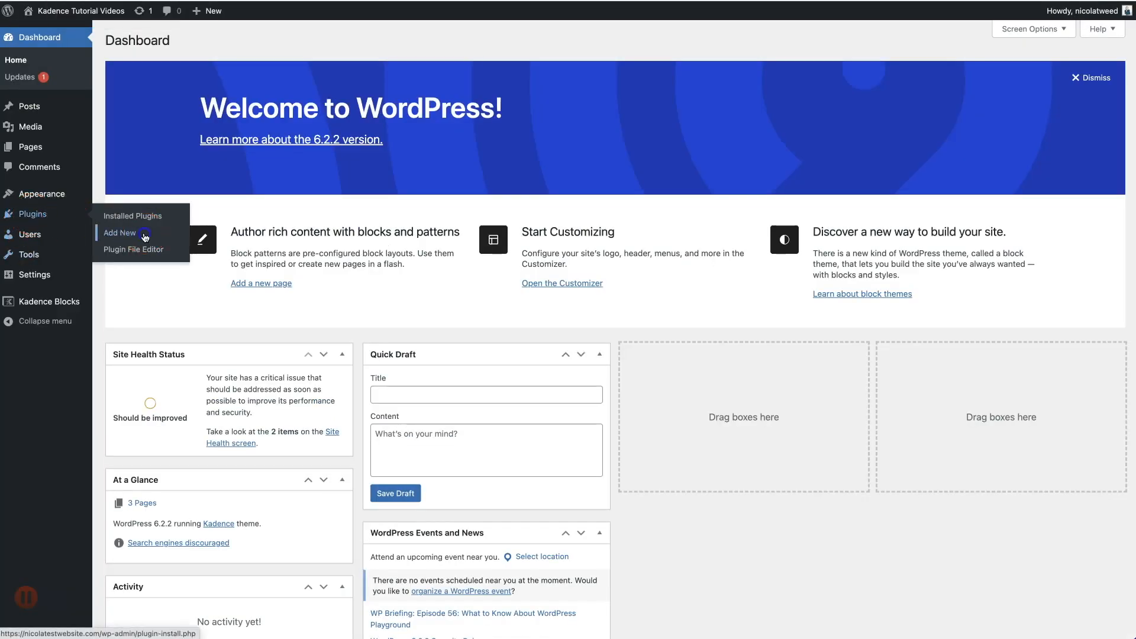
{"action": "left_click", "coordinate": [1000, 74]}
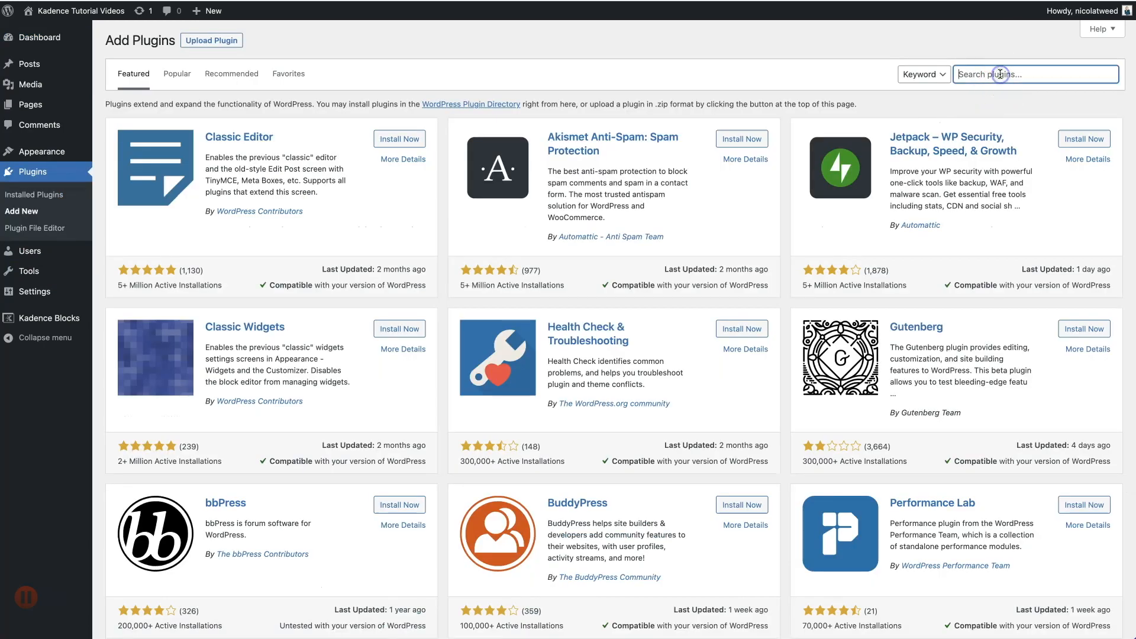
{"action": "type", "text": "WPcode"}
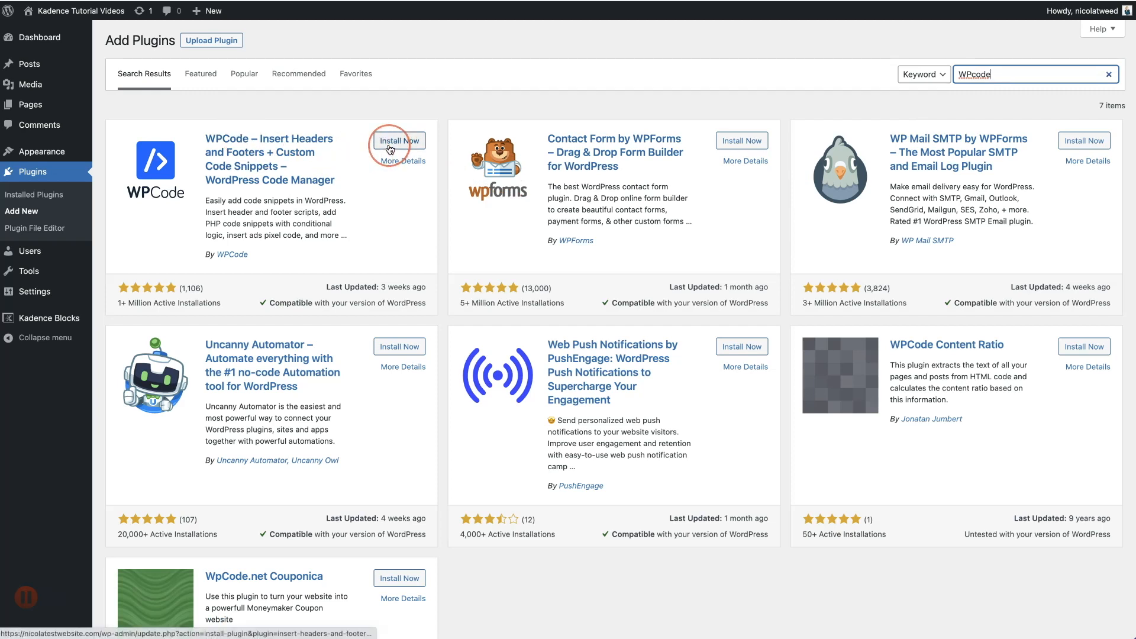
Install and activate the WPCode plugin, and open its global Header & Footer code page
{"action": "left_click", "coordinate": [390, 145]}
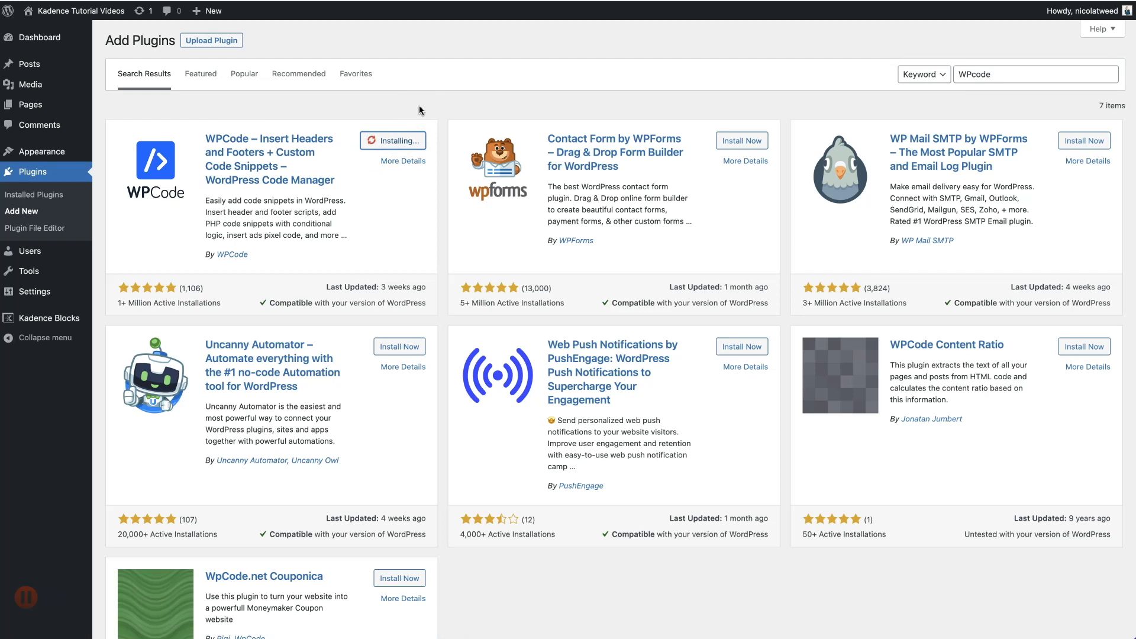
{"action": "left_click", "coordinate": [409, 140]}
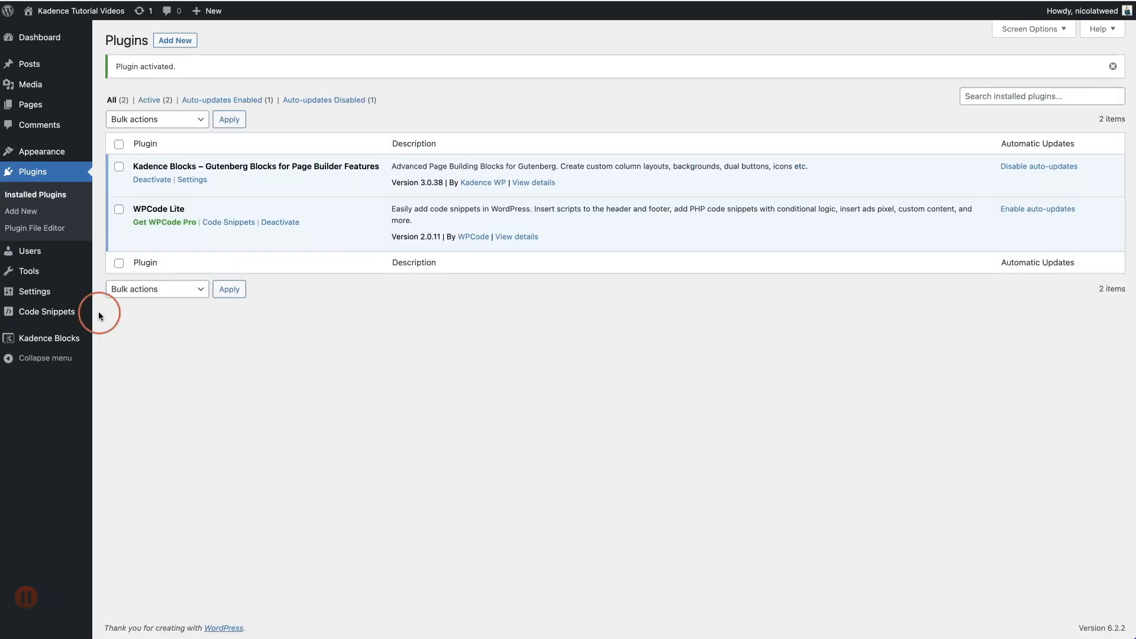
{"action": "mouse_move", "coordinate": [34, 314]}
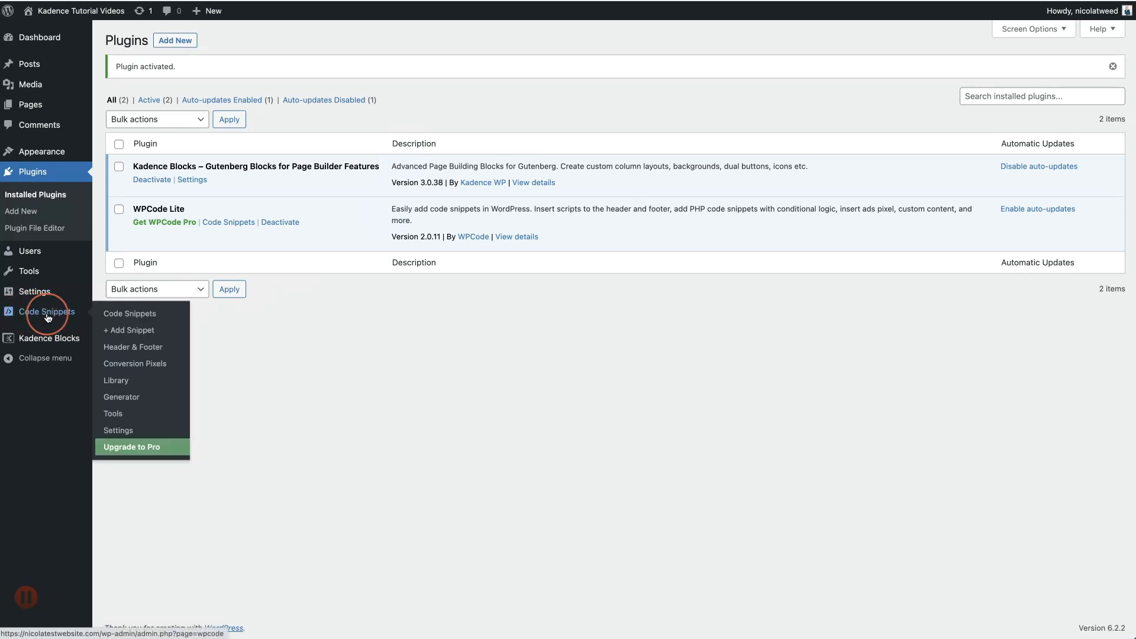
{"action": "left_click", "coordinate": [129, 354]}
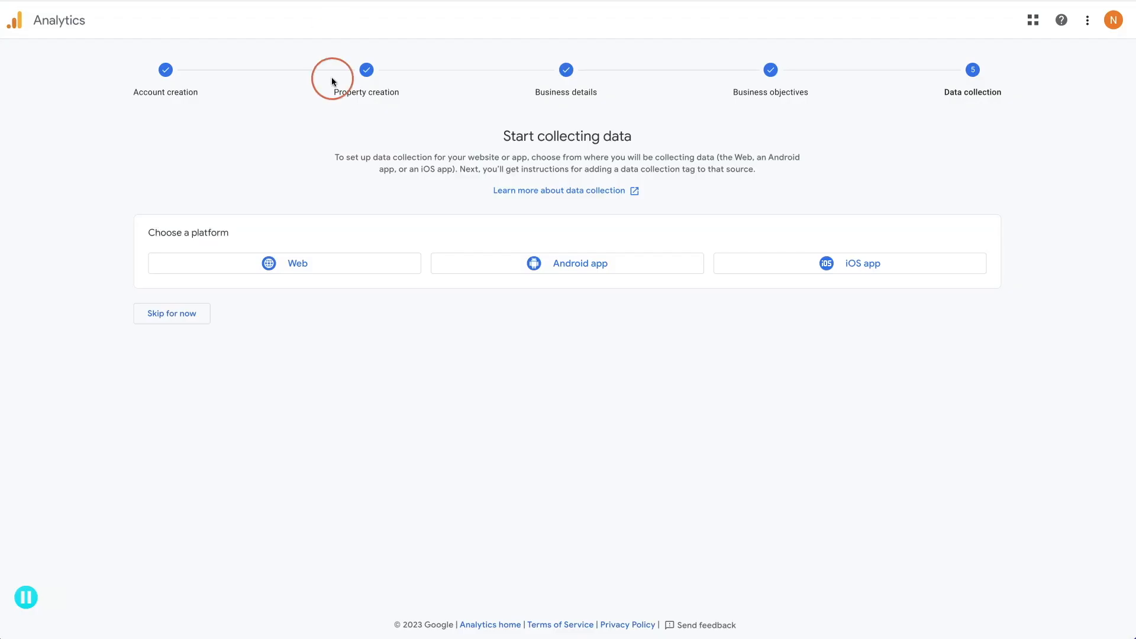
{"action": "left_click", "coordinate": [294, 266]}
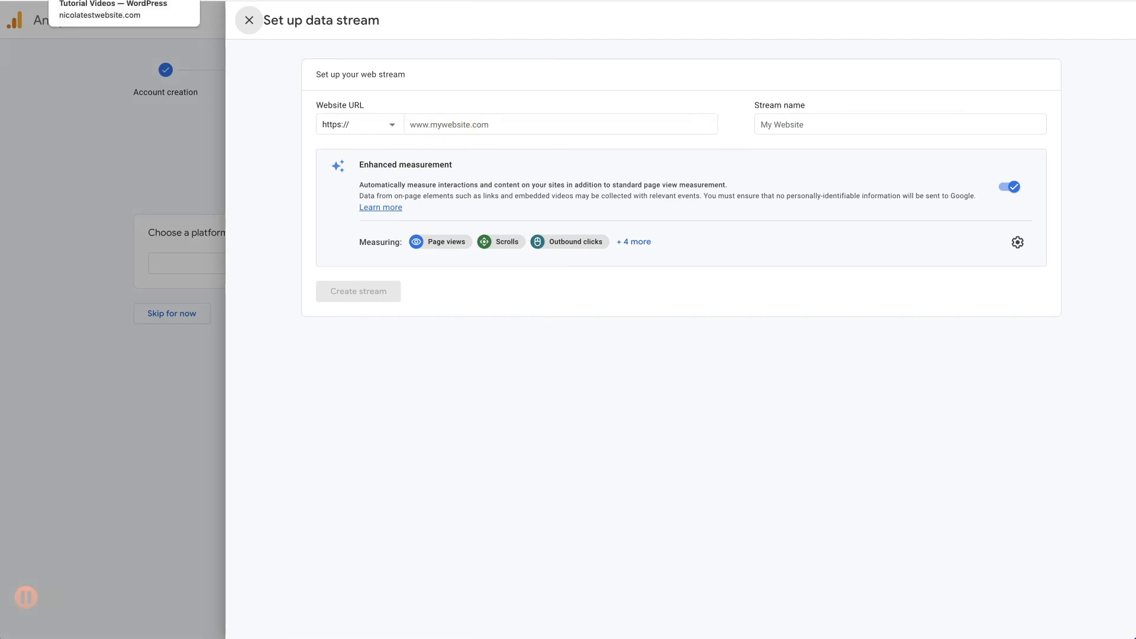
{"action": "key", "text": "ctrl+Tab"}
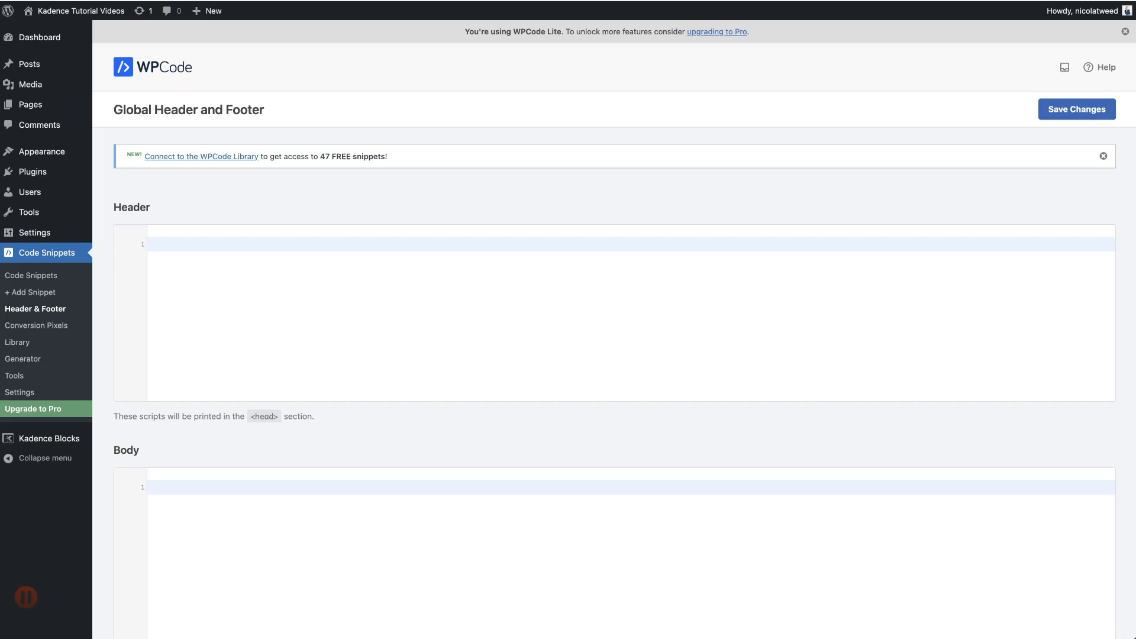
{"action": "key", "text": "ctrl+shift+Tab"}
{"action": "left_click", "coordinate": [479, 123]}
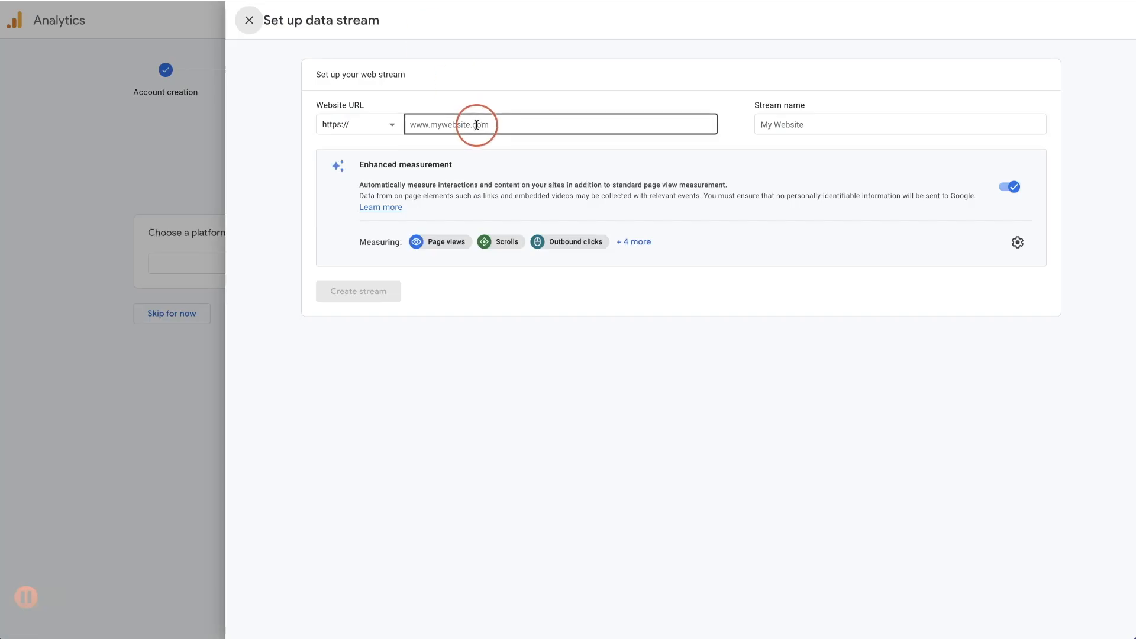
{"action": "type", "text": "https://nicolatestwebsite.com/"}
{"action": "left_click_drag", "start_coordinate": [436, 124], "coordinate": [405, 127]}
{"action": "key", "text": "BackSpace"}
{"action": "left_click", "coordinate": [586, 123]}
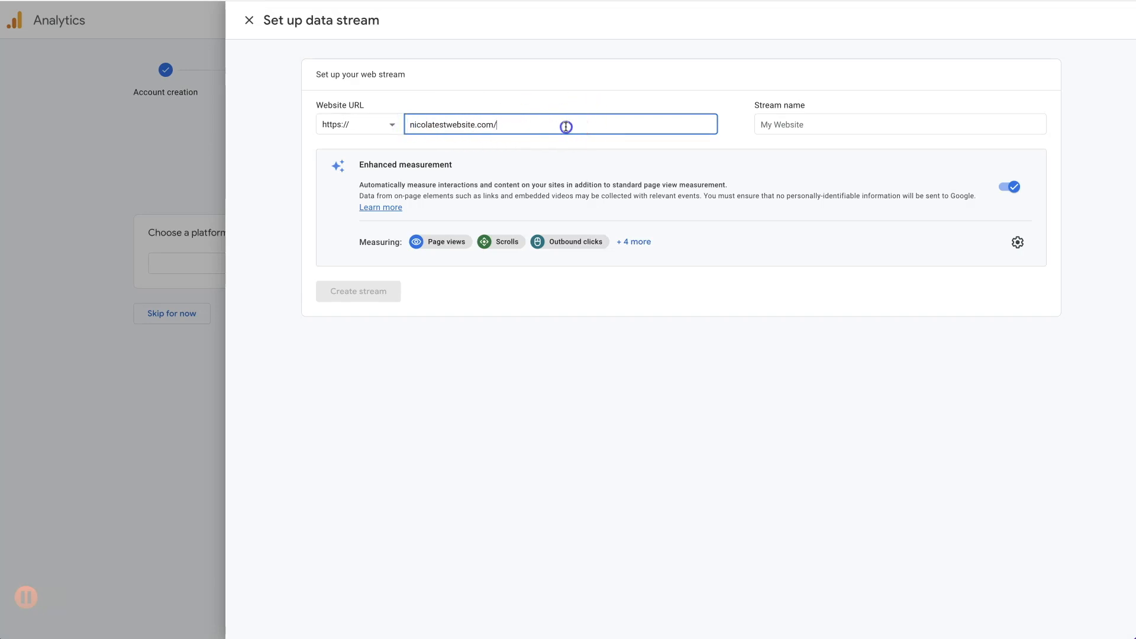
{"action": "key", "text": "BackSpace"}
Name the web data stream "Website" and create it with enhanced measurement enabled
{"action": "left_click", "coordinate": [778, 128]}
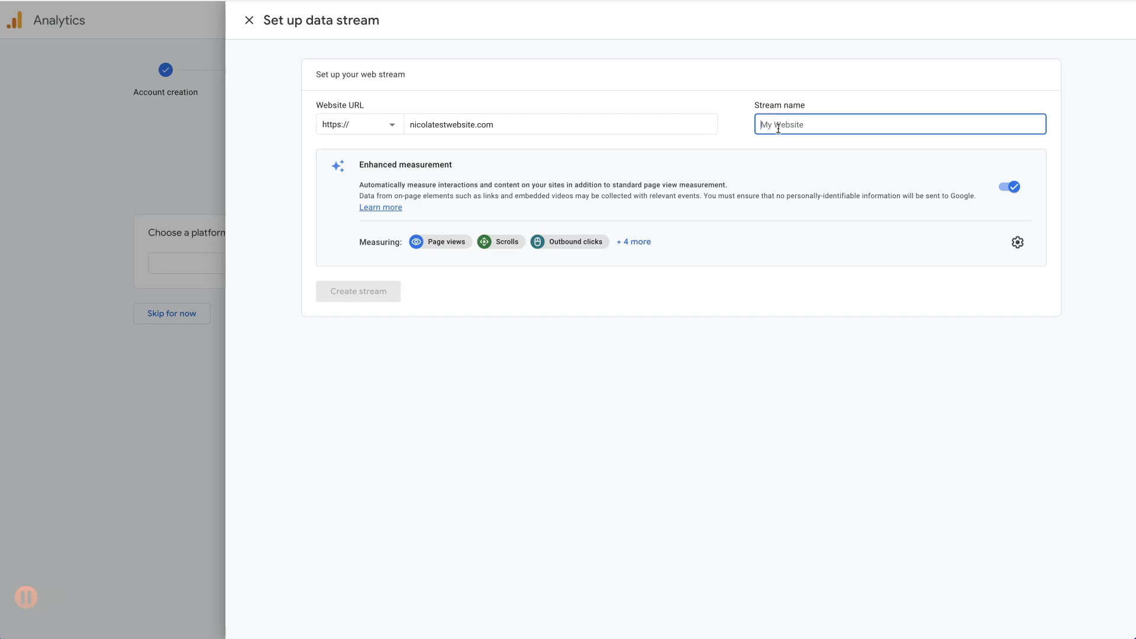
{"action": "type", "text": "Website"}
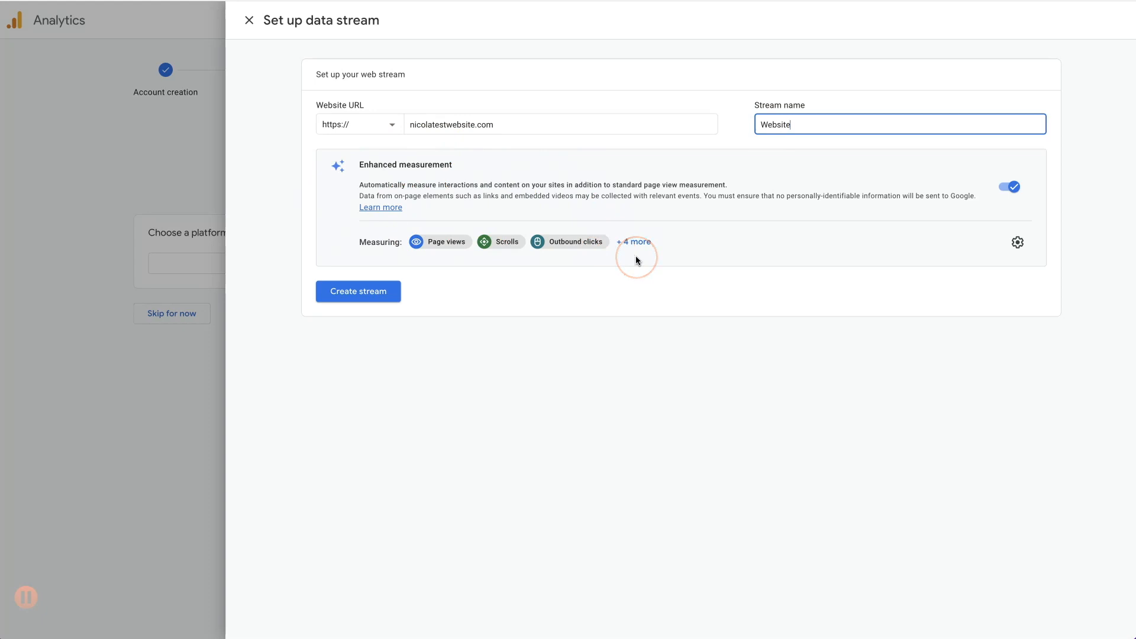
{"action": "left_click", "coordinate": [375, 292]}
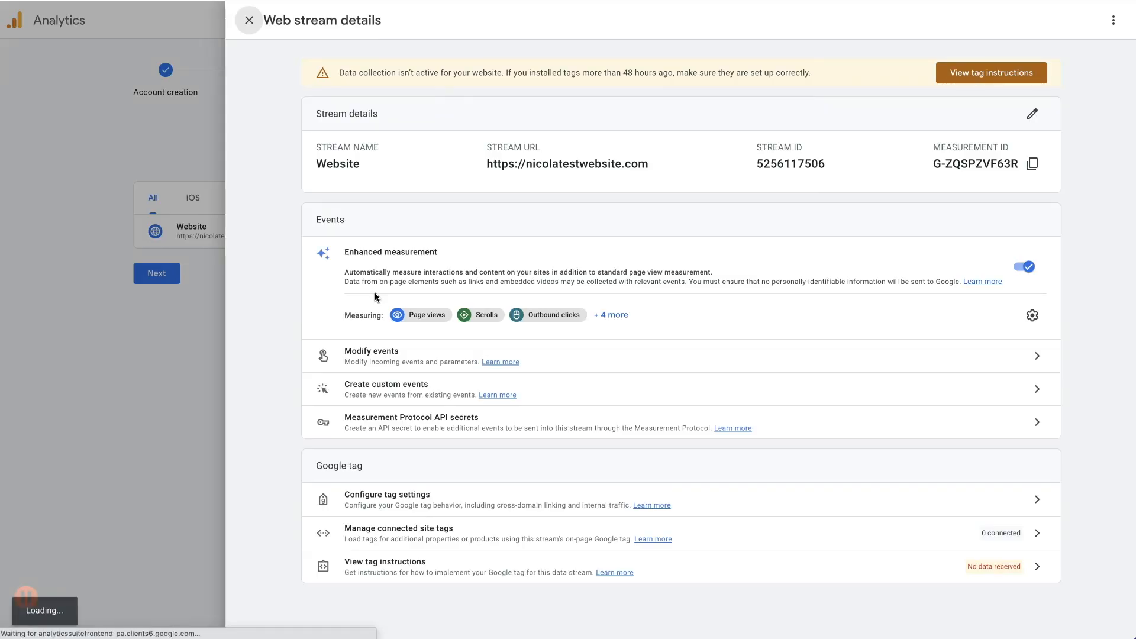
Open the stream's tag instructions for manual installation and copy the Google tag code
{"action": "left_click", "coordinate": [954, 78]}
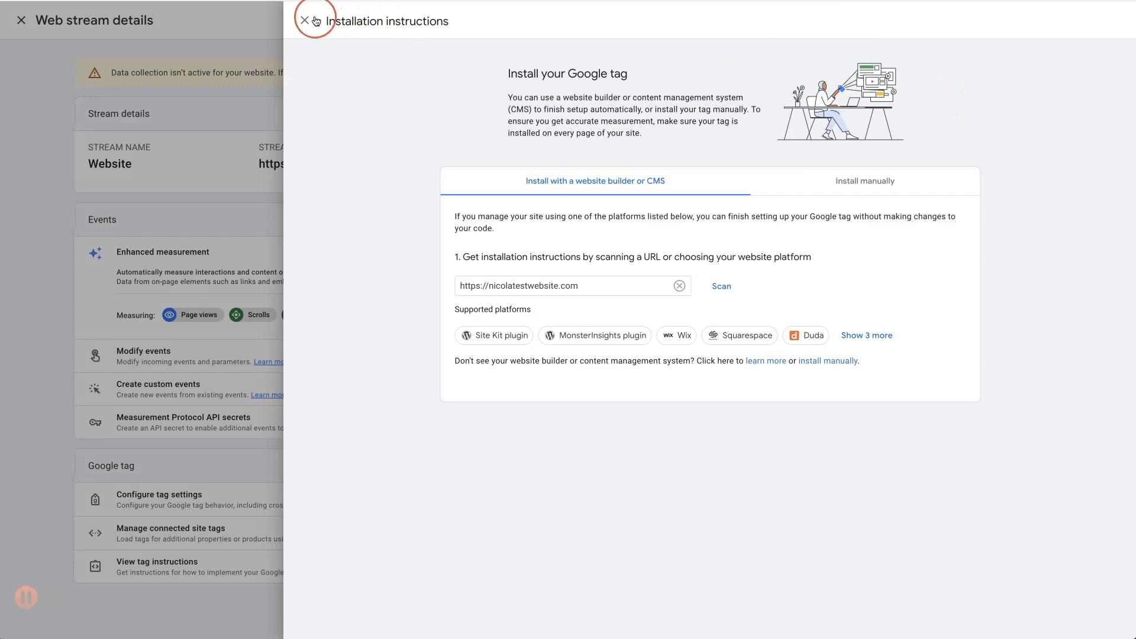
{"action": "left_click", "coordinate": [303, 20]}
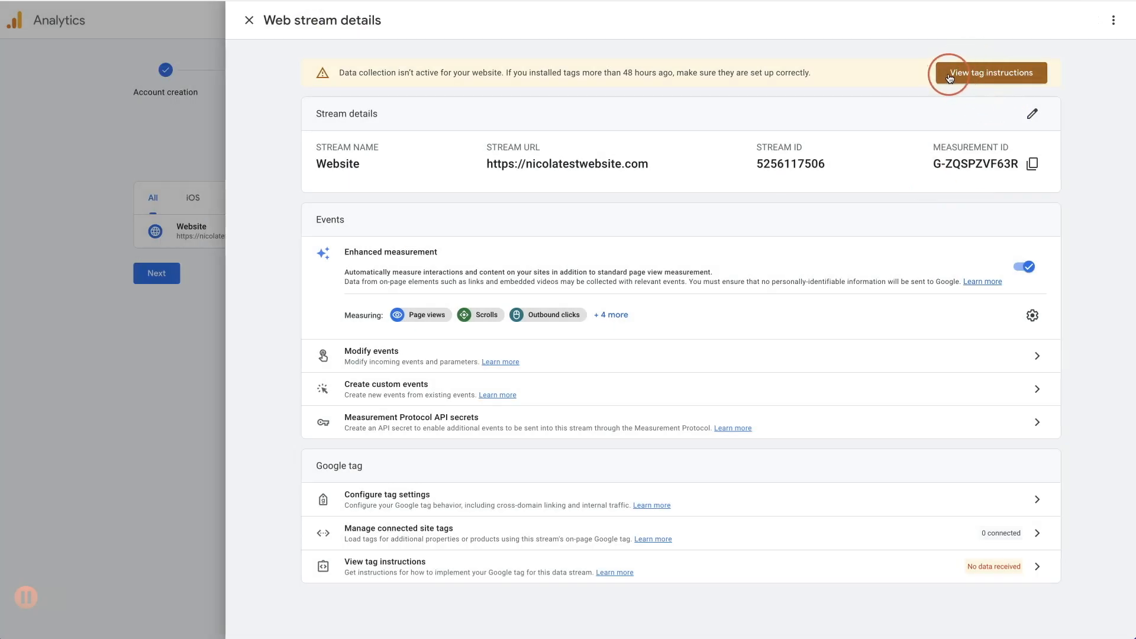
{"action": "left_click", "coordinate": [992, 76]}
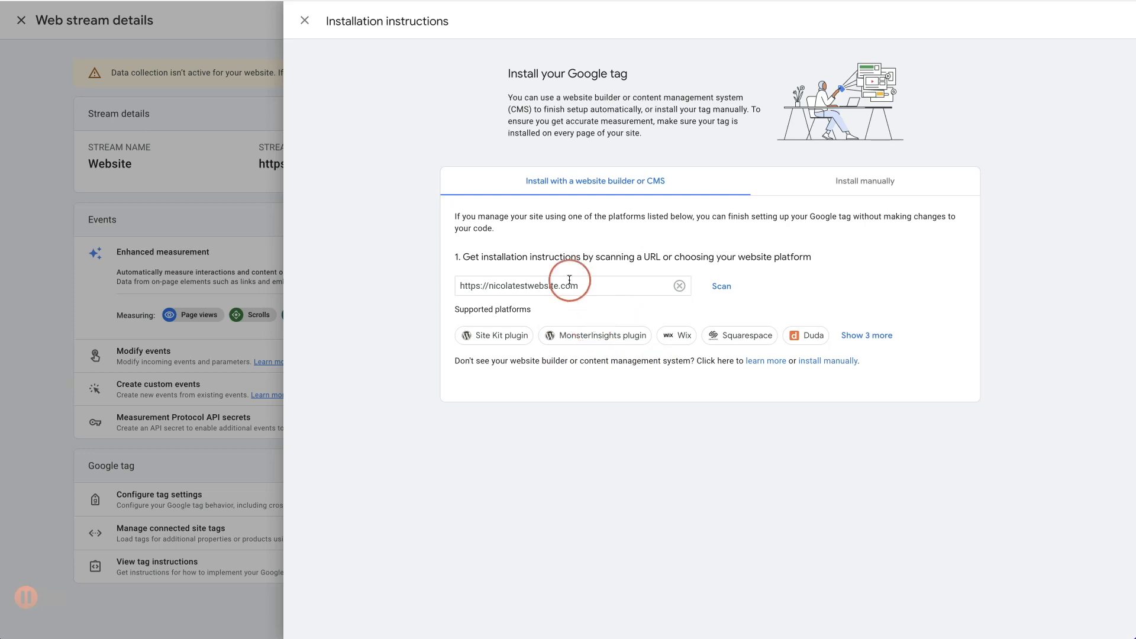
{"action": "left_click", "coordinate": [882, 185]}
{"action": "left_click", "coordinate": [953, 286]}
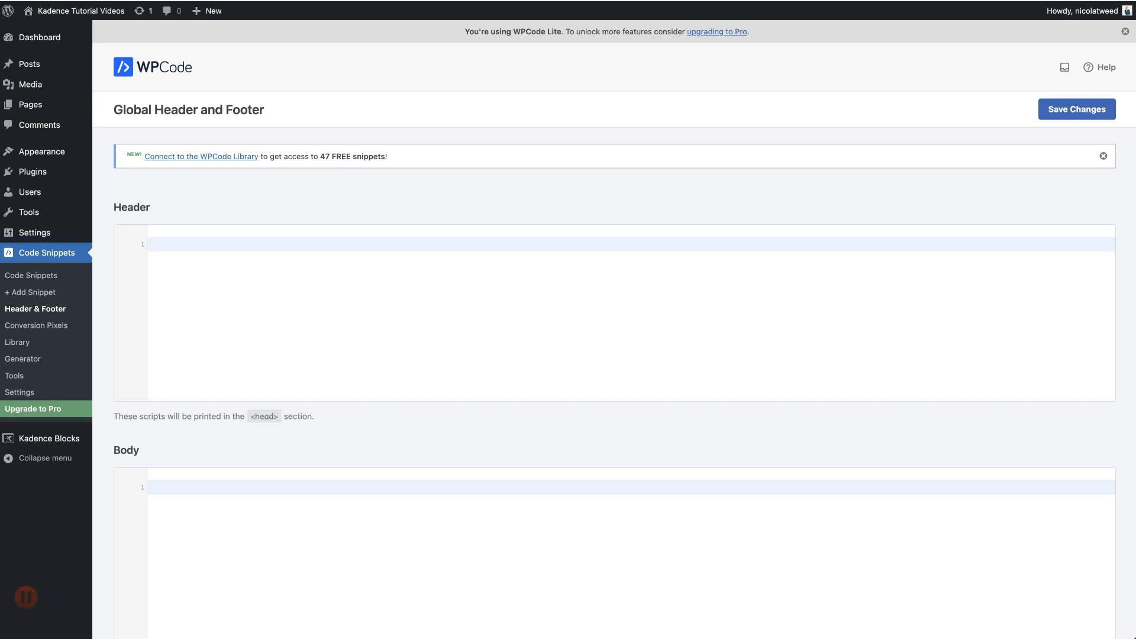
Switch to WordPress, paste the Google tag code into WPCode's global Header section, and save the changes
{"action": "left_click", "coordinate": [273, 242]}
{"action": "right_click", "coordinate": [283, 244]}
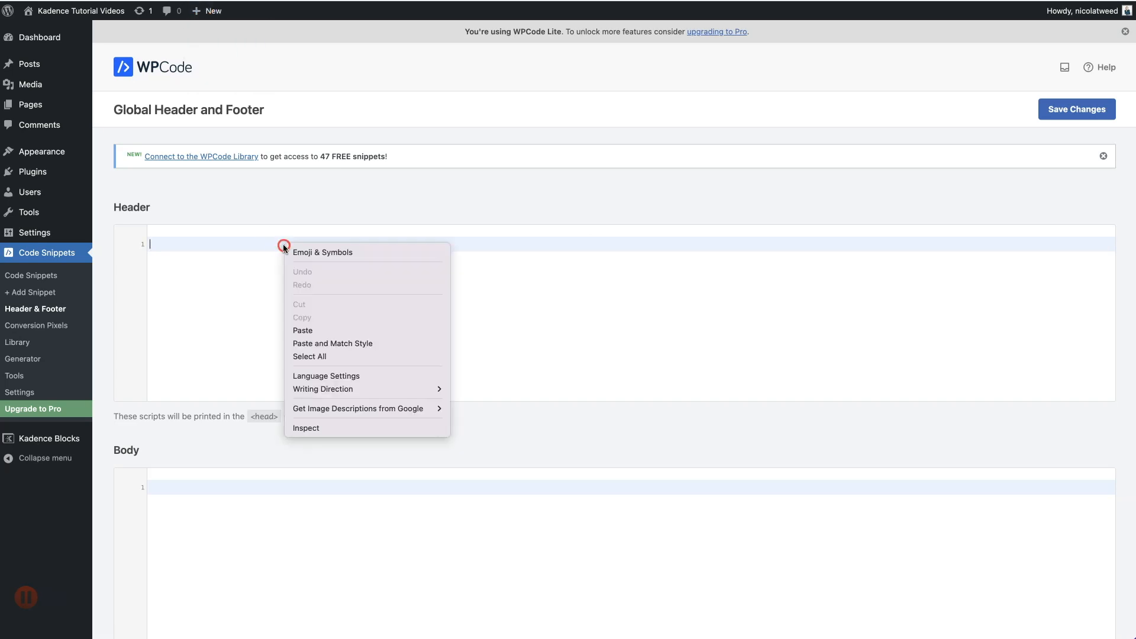
{"action": "left_click", "coordinate": [353, 329]}
{"action": "left_click", "coordinate": [1051, 112]}
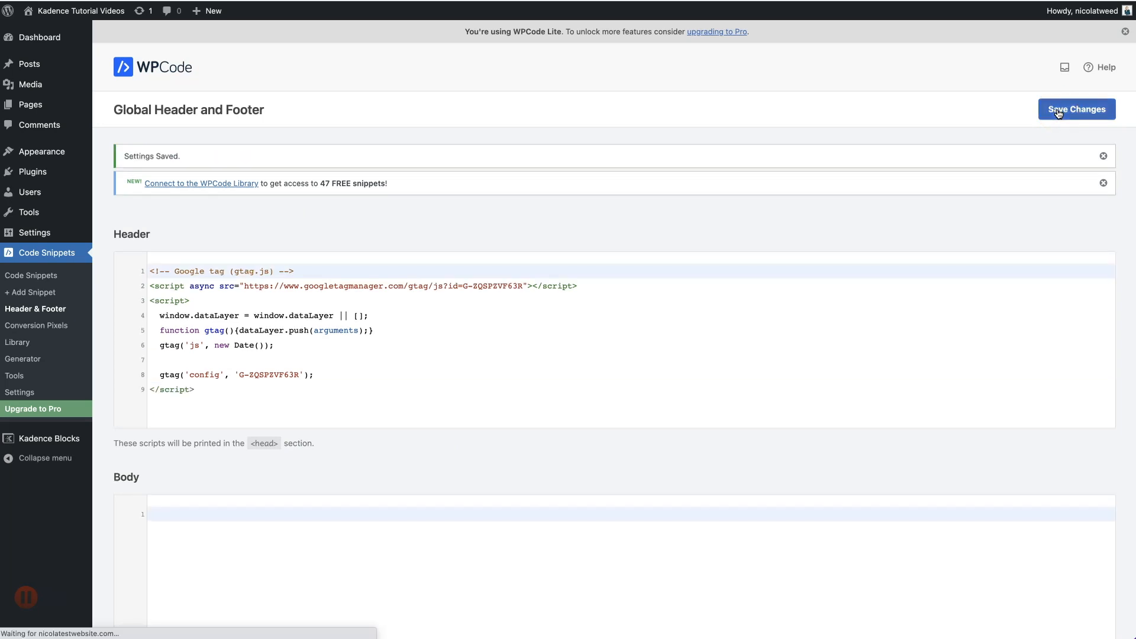
{"action": "left_click", "coordinate": [156, 149]}
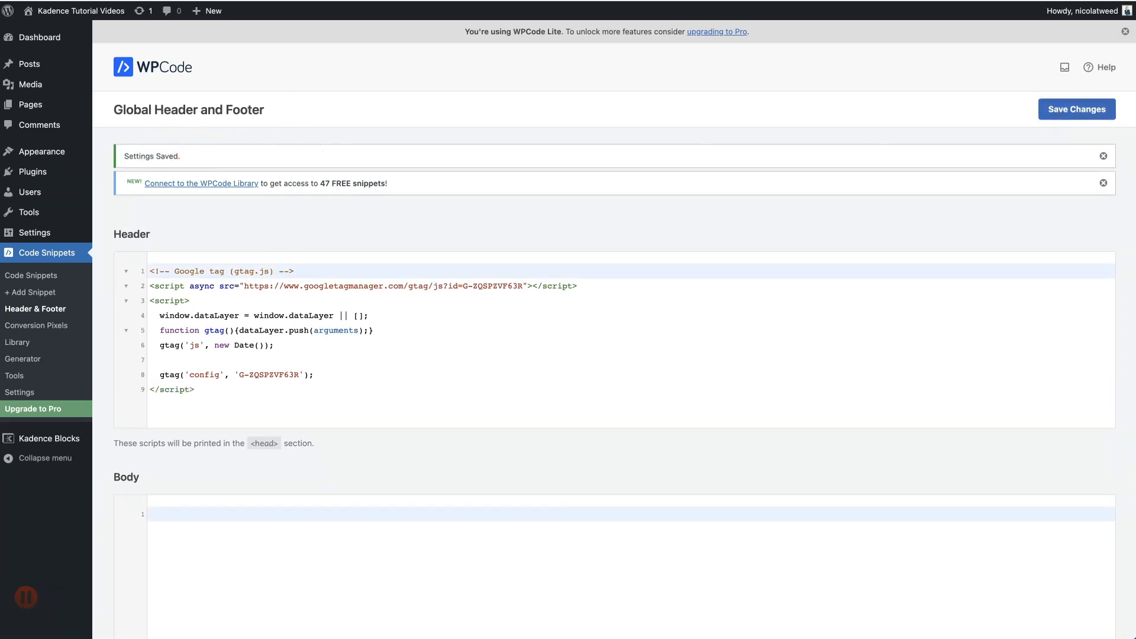
Switch back to Google Analytics, close the installation instructions and web stream details, and proceed from the data collection stage
{"action": "left_click", "coordinate": [304, 22]}
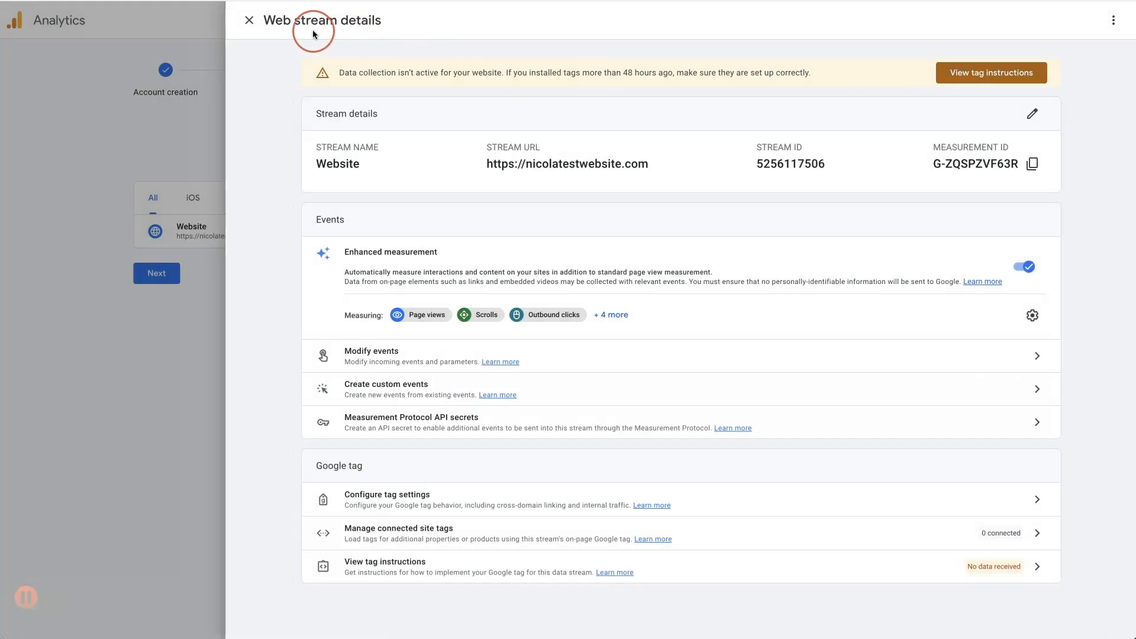
{"action": "left_click", "coordinate": [249, 21]}
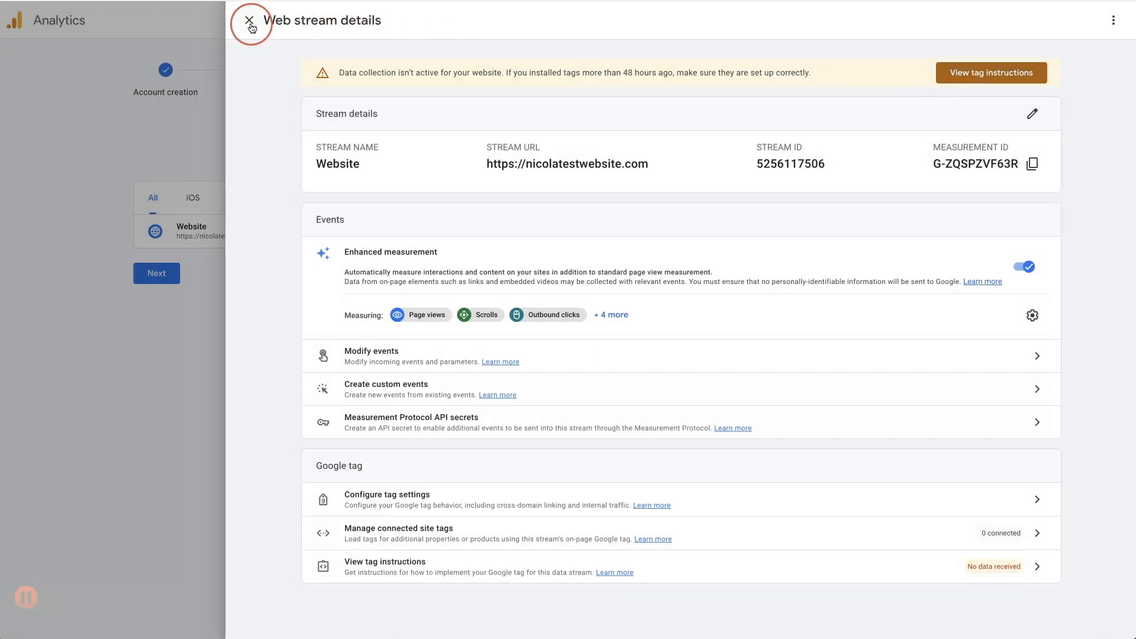
{"action": "left_click", "coordinate": [154, 275]}
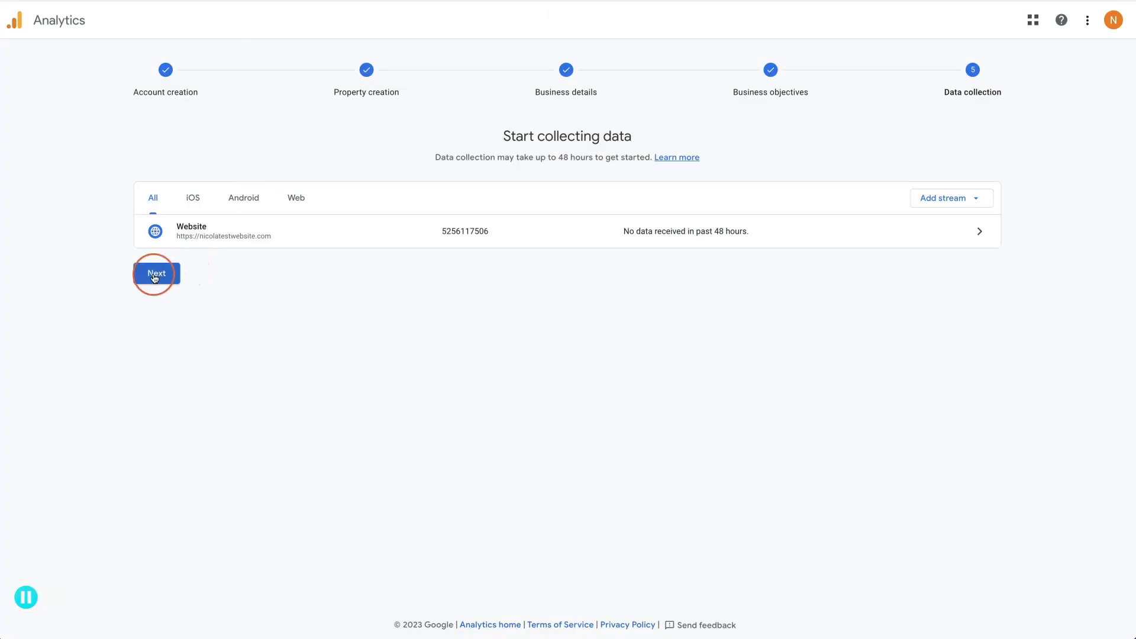
Continue to the Analytics home page and save the email communication preferences with every option unchecked
{"action": "left_click", "coordinate": [550, 466]}
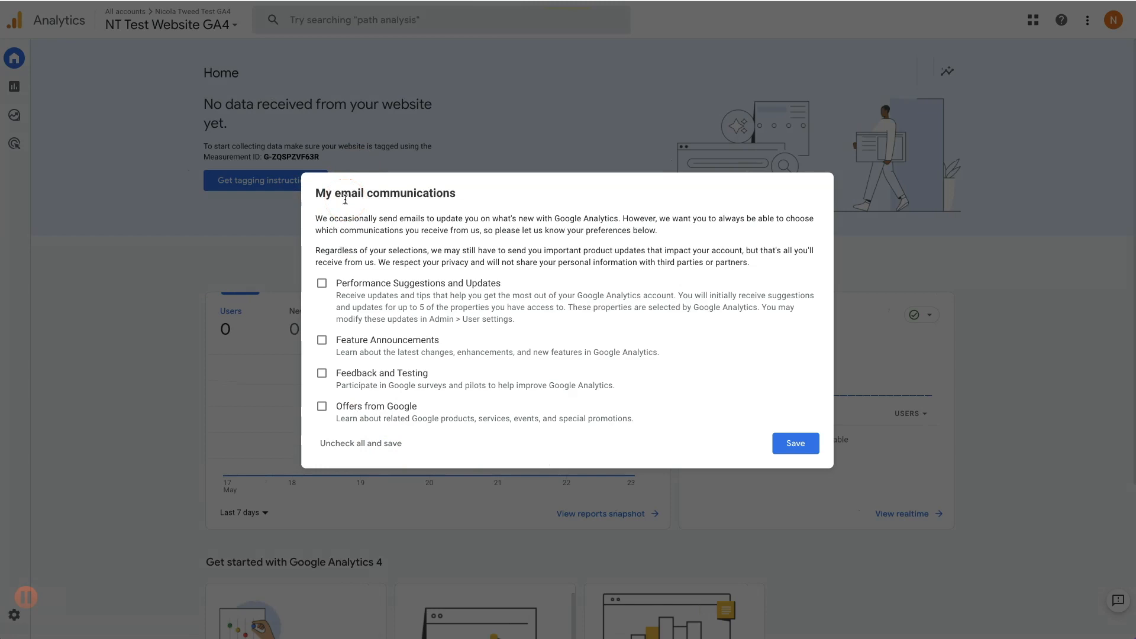
{"action": "left_click", "coordinate": [353, 451]}
{"action": "left_click", "coordinate": [353, 450]}
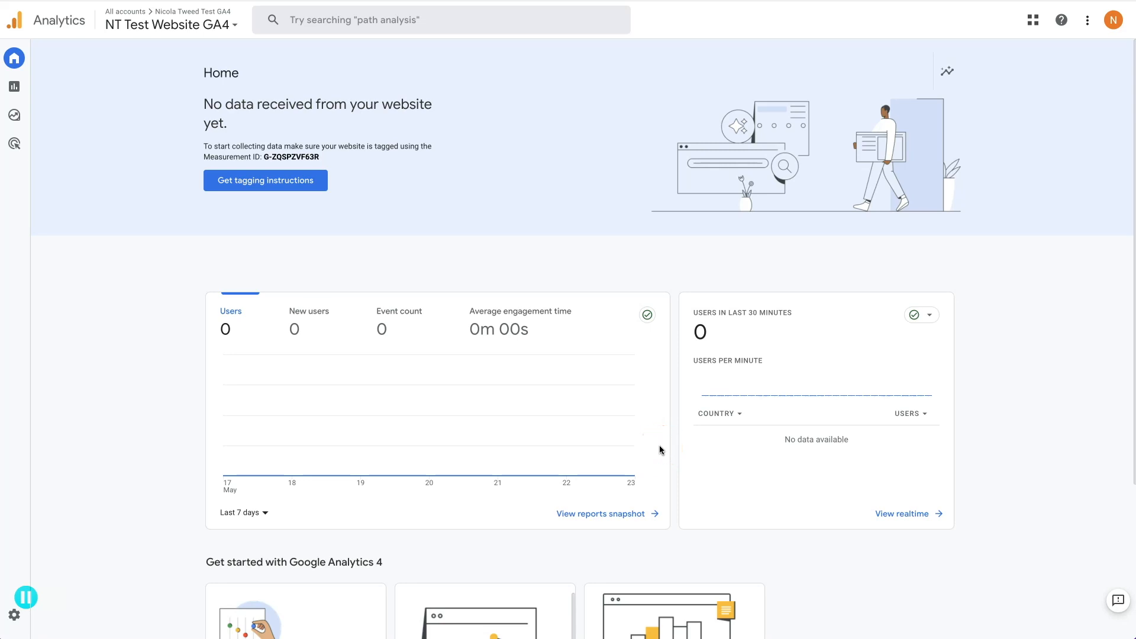
Test the tracking by opening the Realtime report, visiting the live WordPress site, and returning to Google Analytics to check the Realtime overview
{"action": "left_click", "coordinate": [17, 90]}
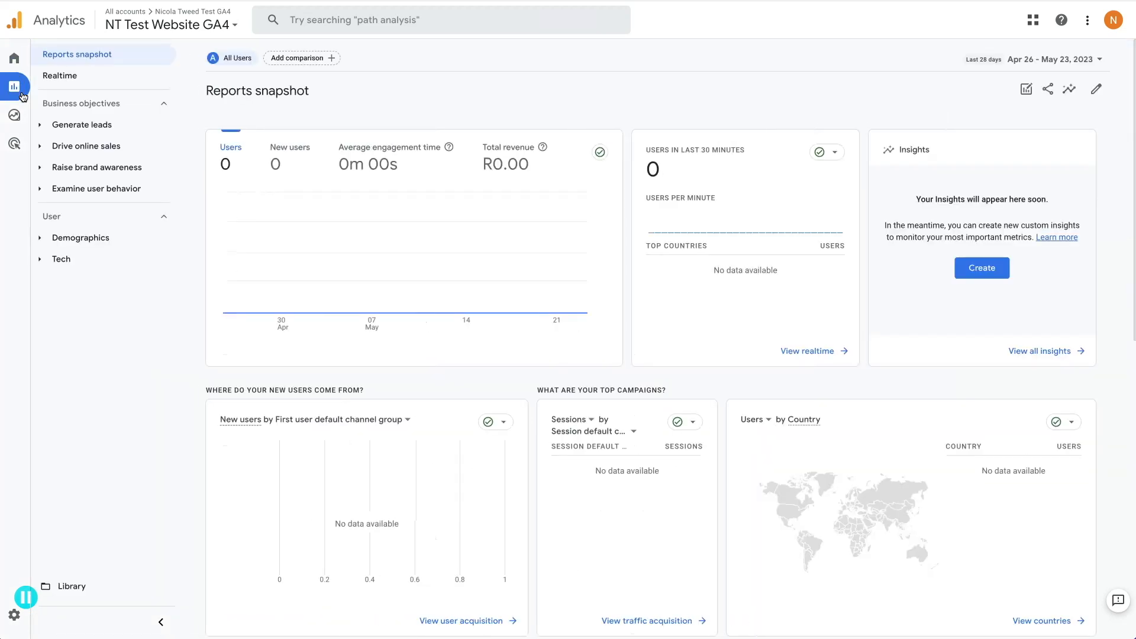
{"action": "left_click", "coordinate": [56, 80]}
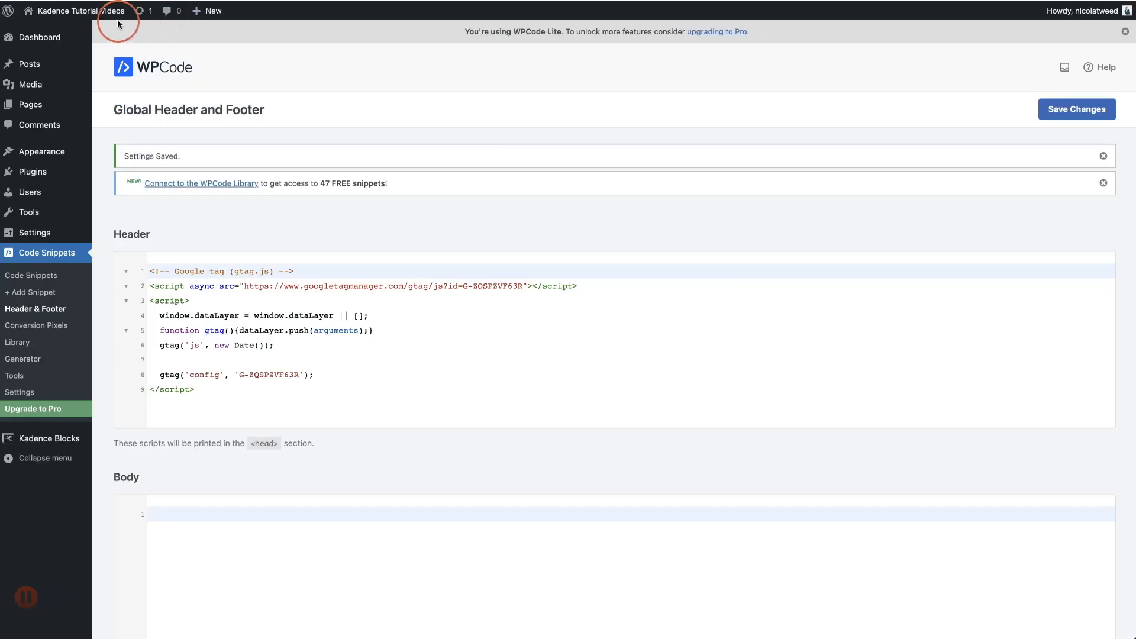
{"action": "mouse_move", "coordinate": [80, 12]}
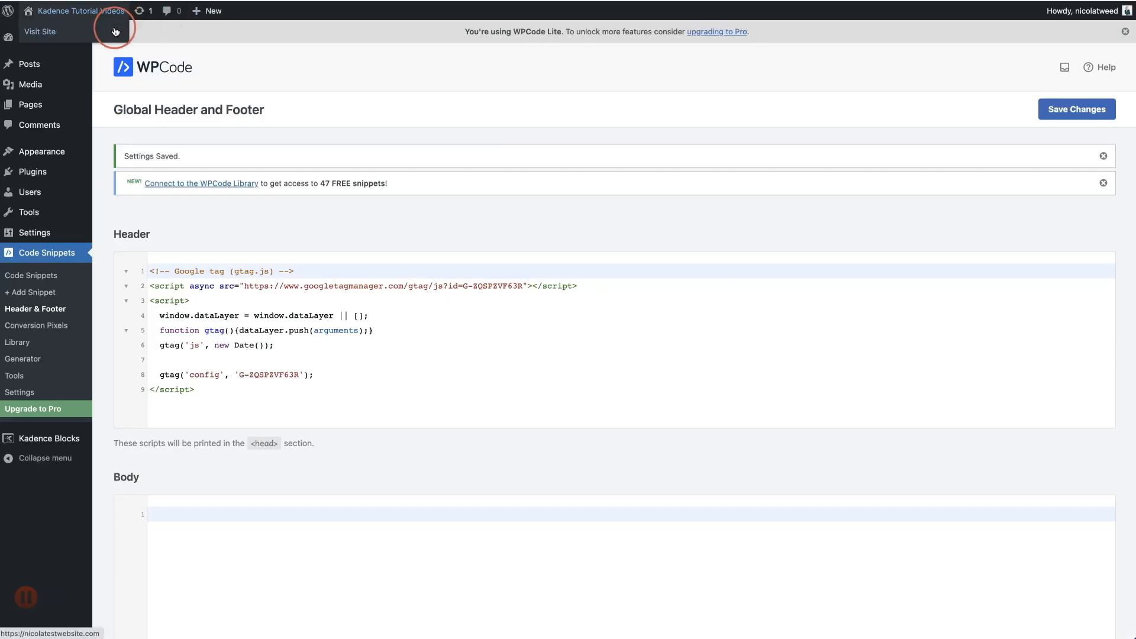
{"action": "left_click", "coordinate": [116, 33]}
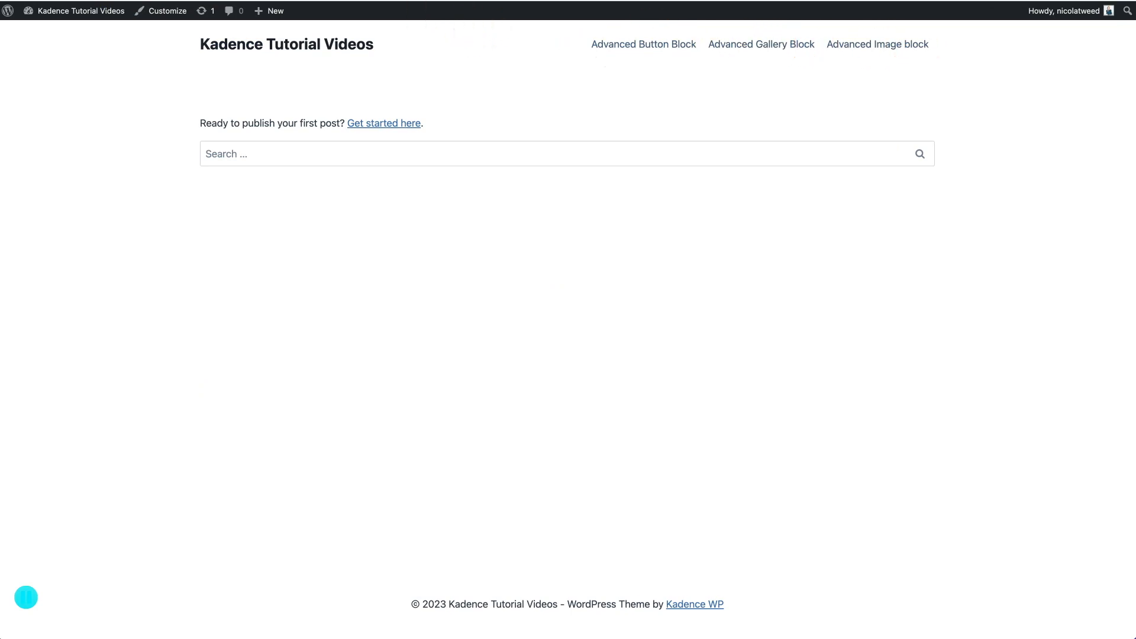
{"action": "left_click", "coordinate": [382, 1]}
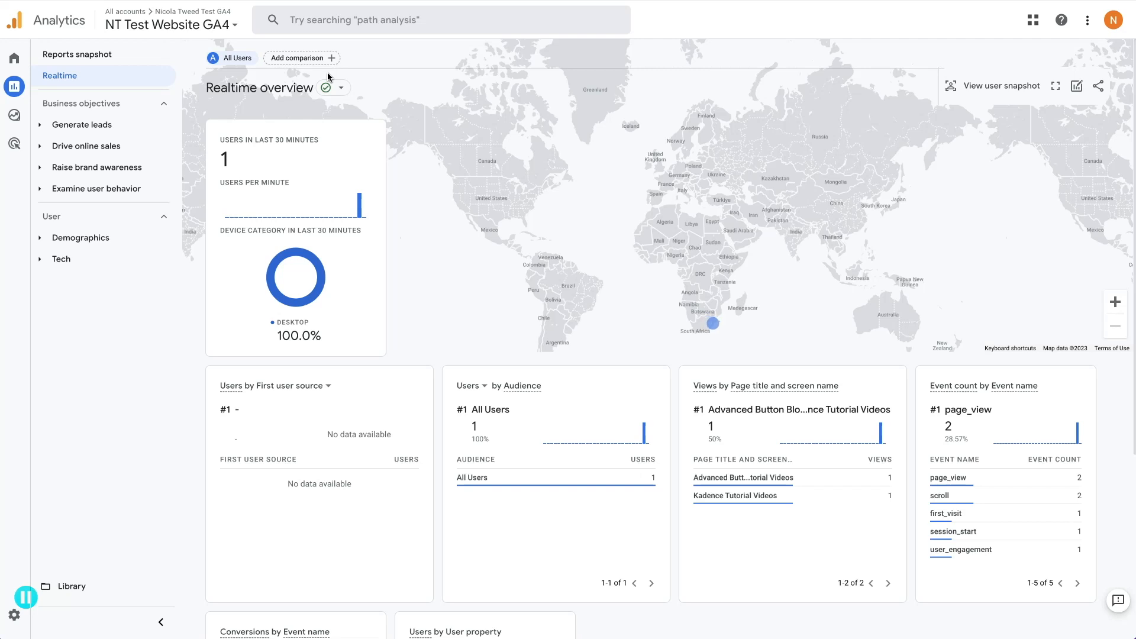
{"action": "left_click", "coordinate": [221, 427]}
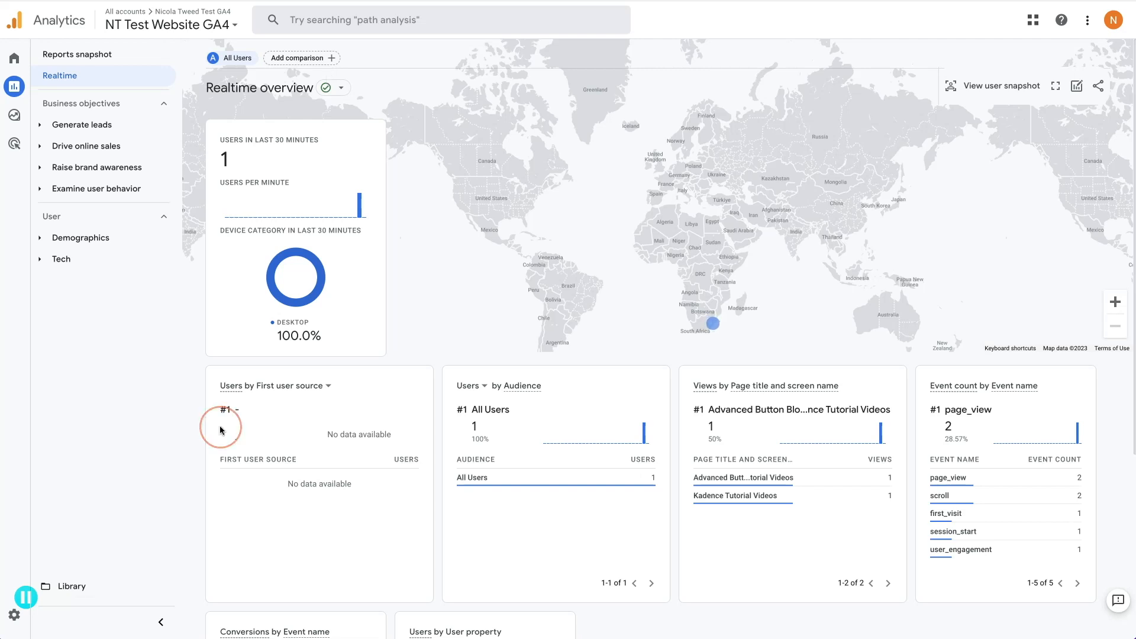